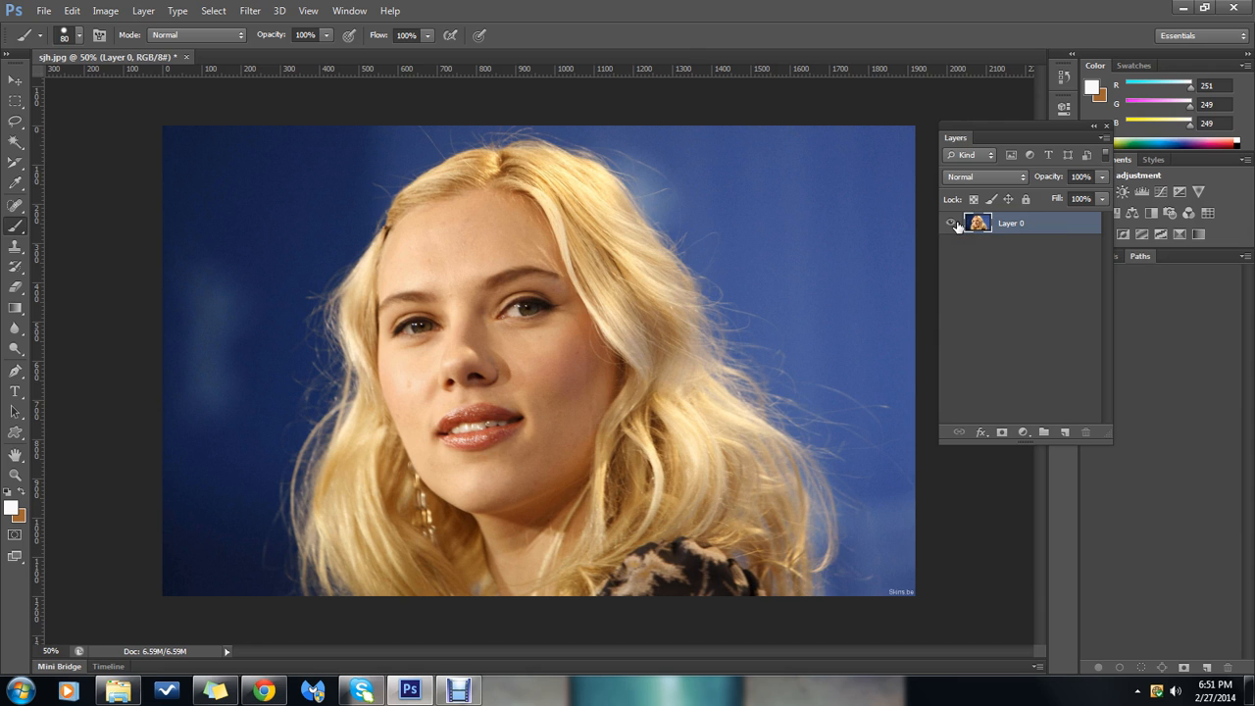
Duplicate Layer 0 within the same document, keeping the suggested name Layer 0 copy
right_click(1044, 234)
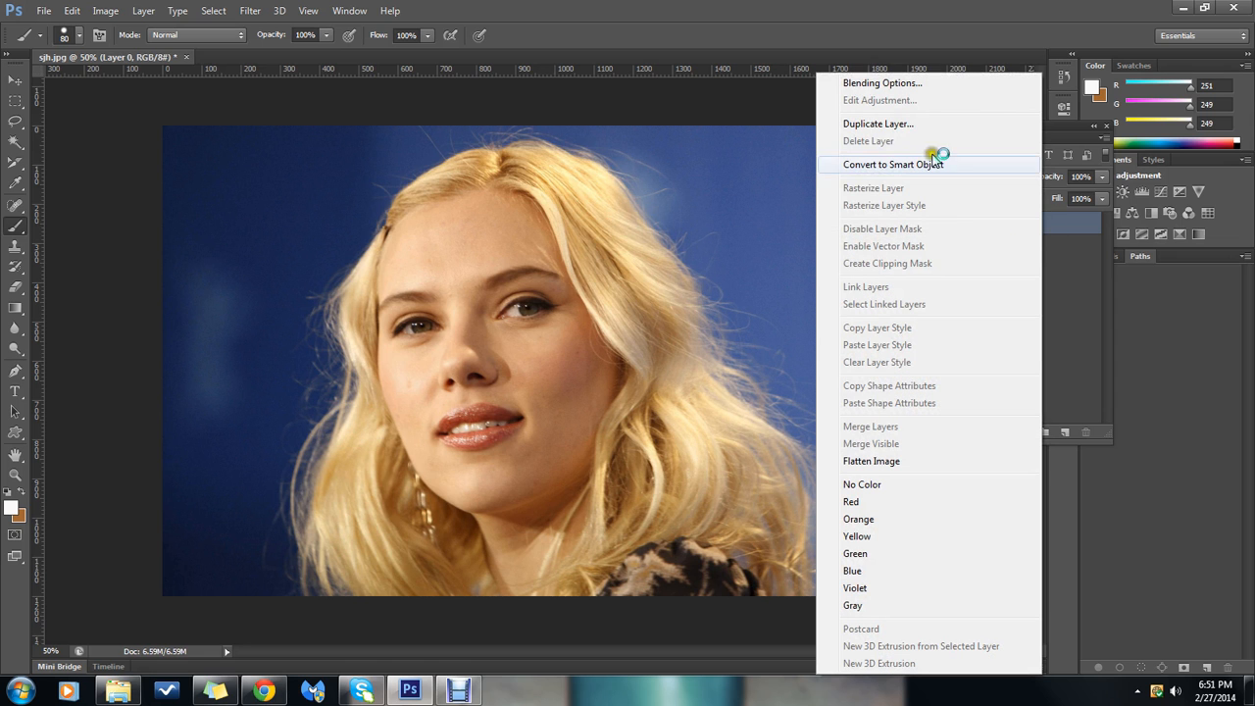
click(930, 125)
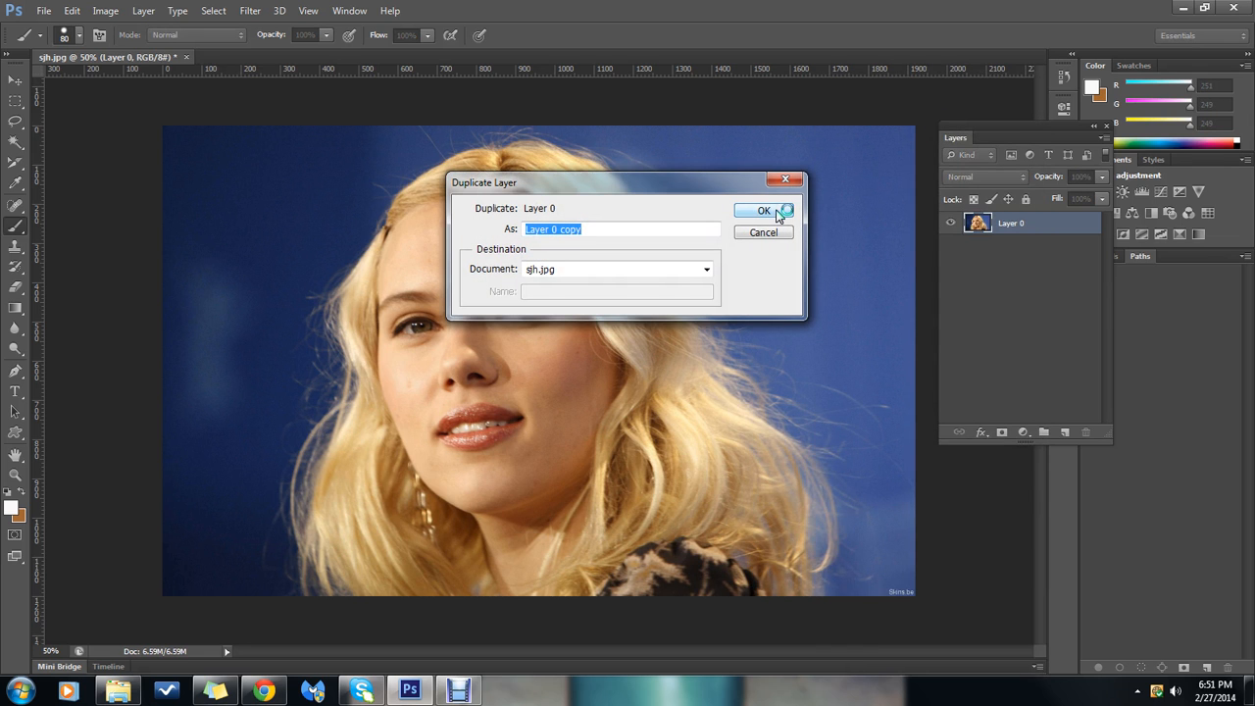
click(764, 210)
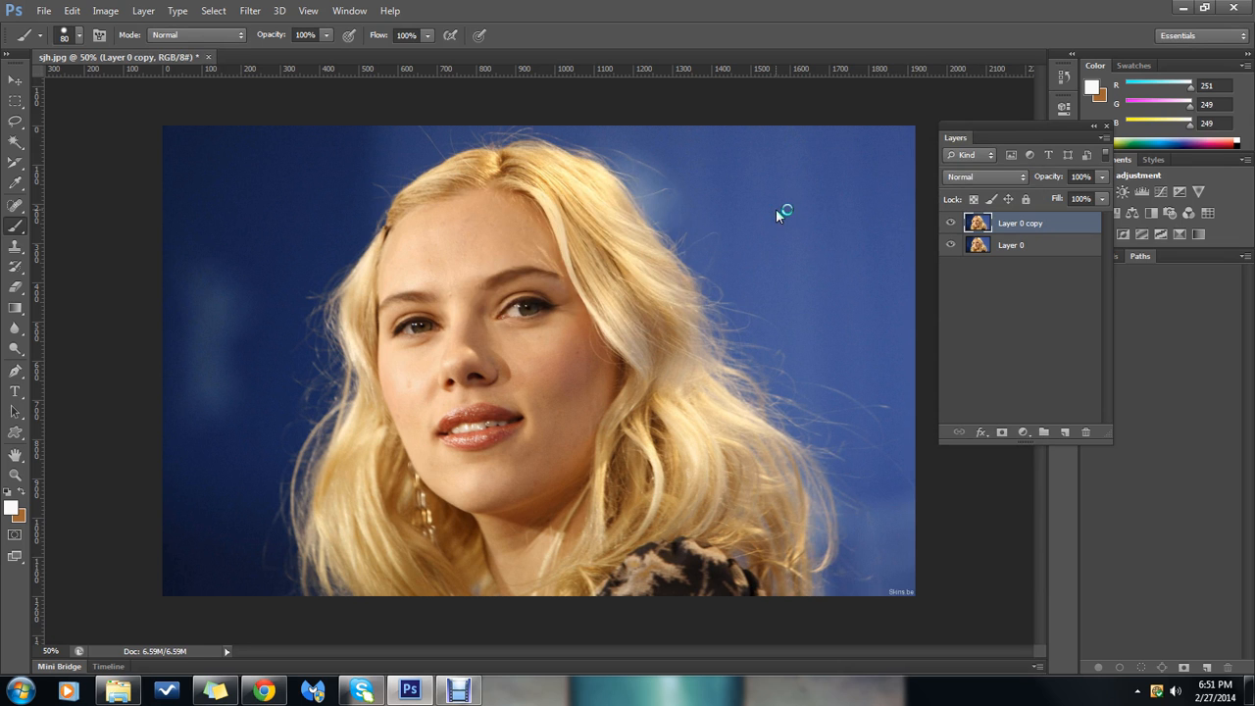
right_click(1064, 223)
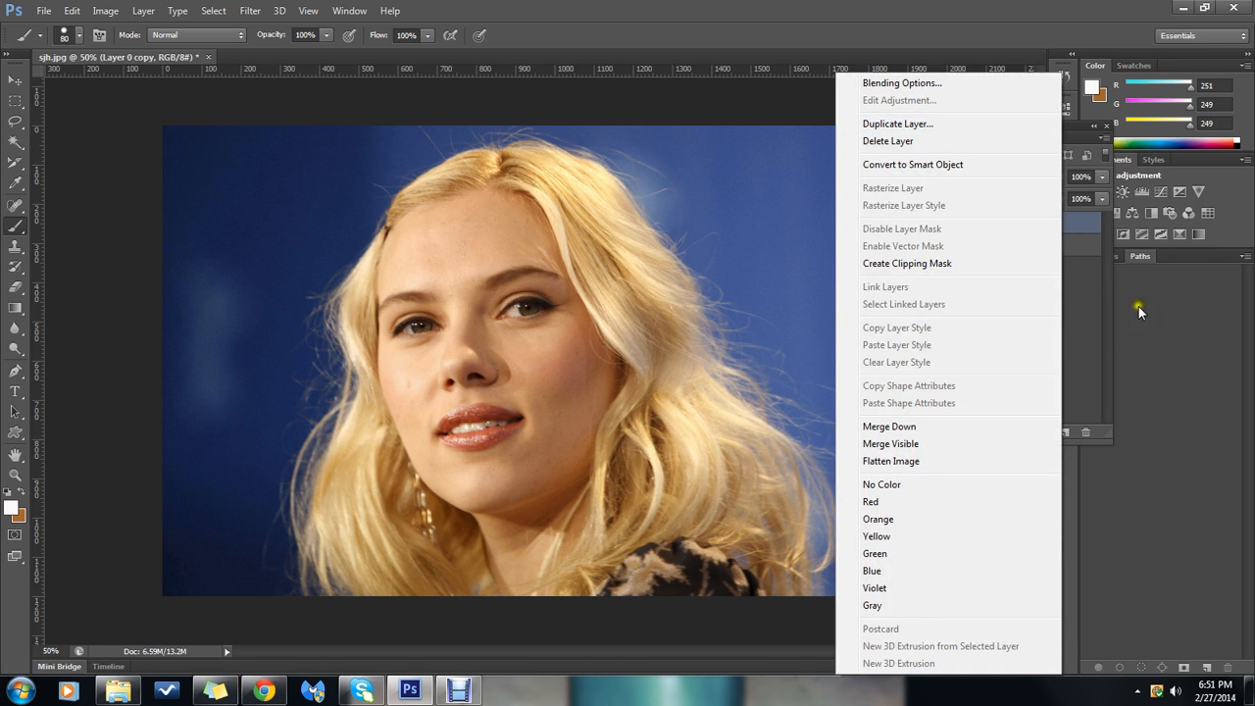
click(1209, 372)
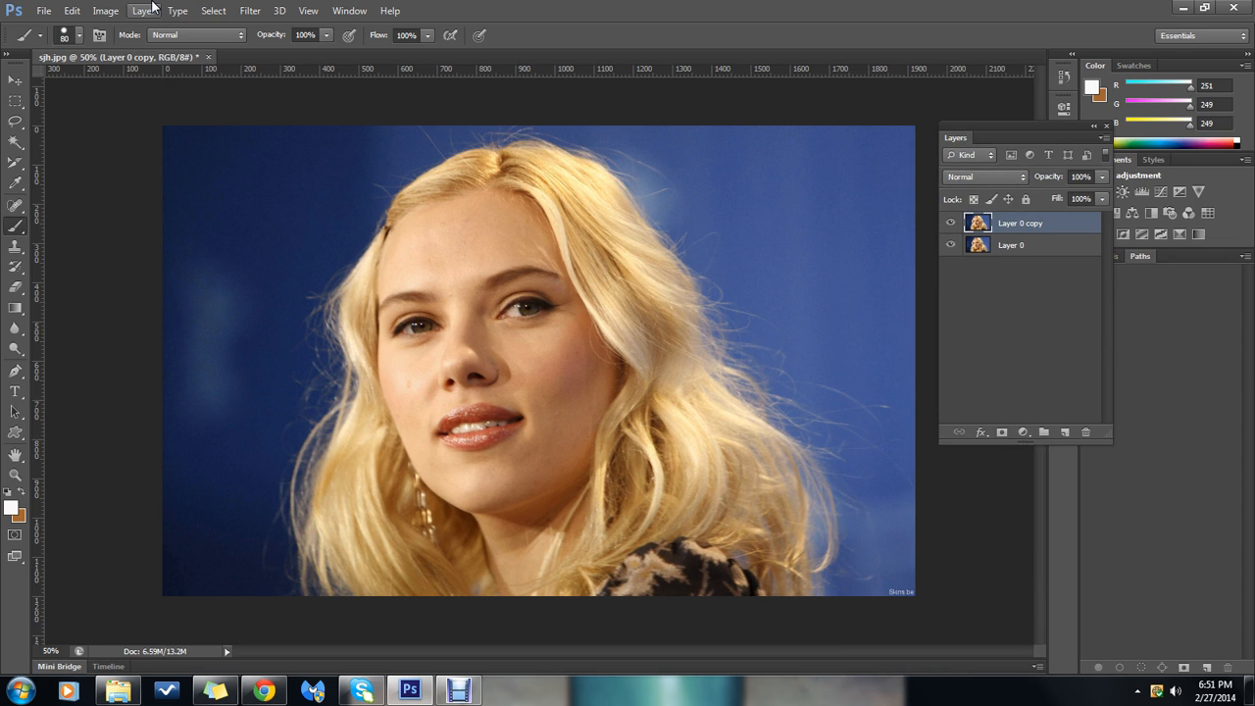
Apply a Gaussian Blur with a radius of about 20 pixels to Layer 0 copy
click(248, 11)
mouse_move(257, 168)
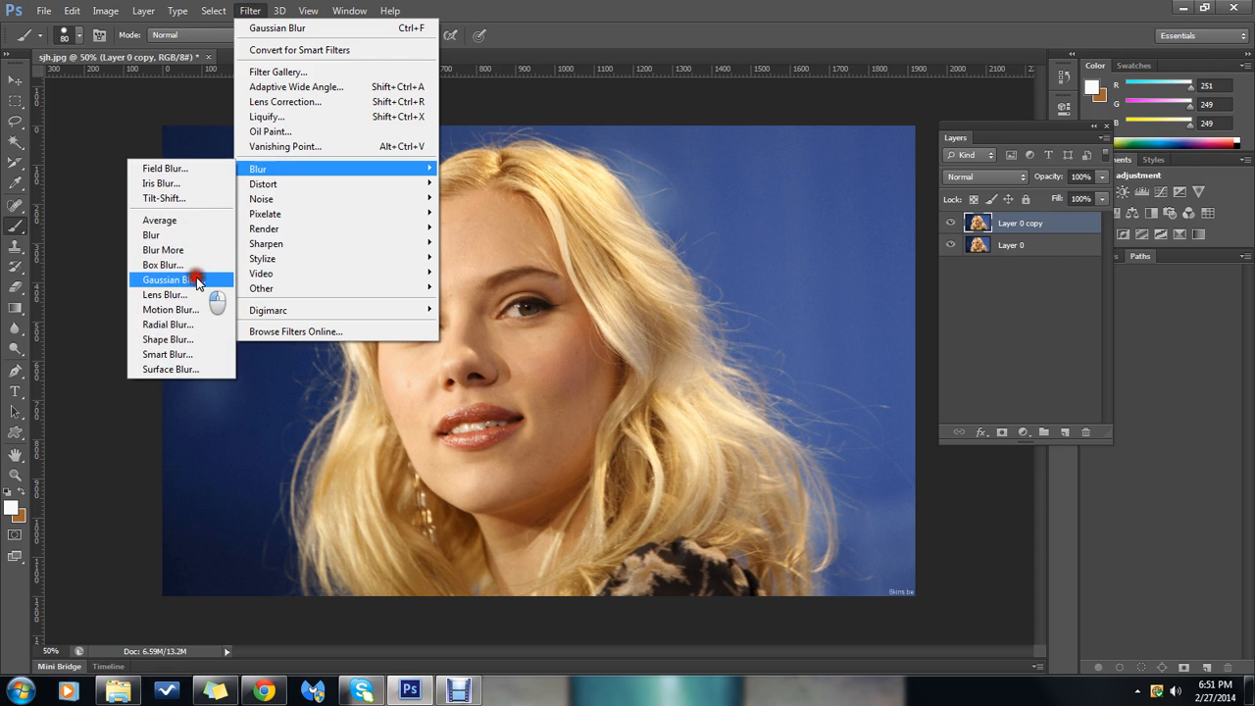
click(196, 280)
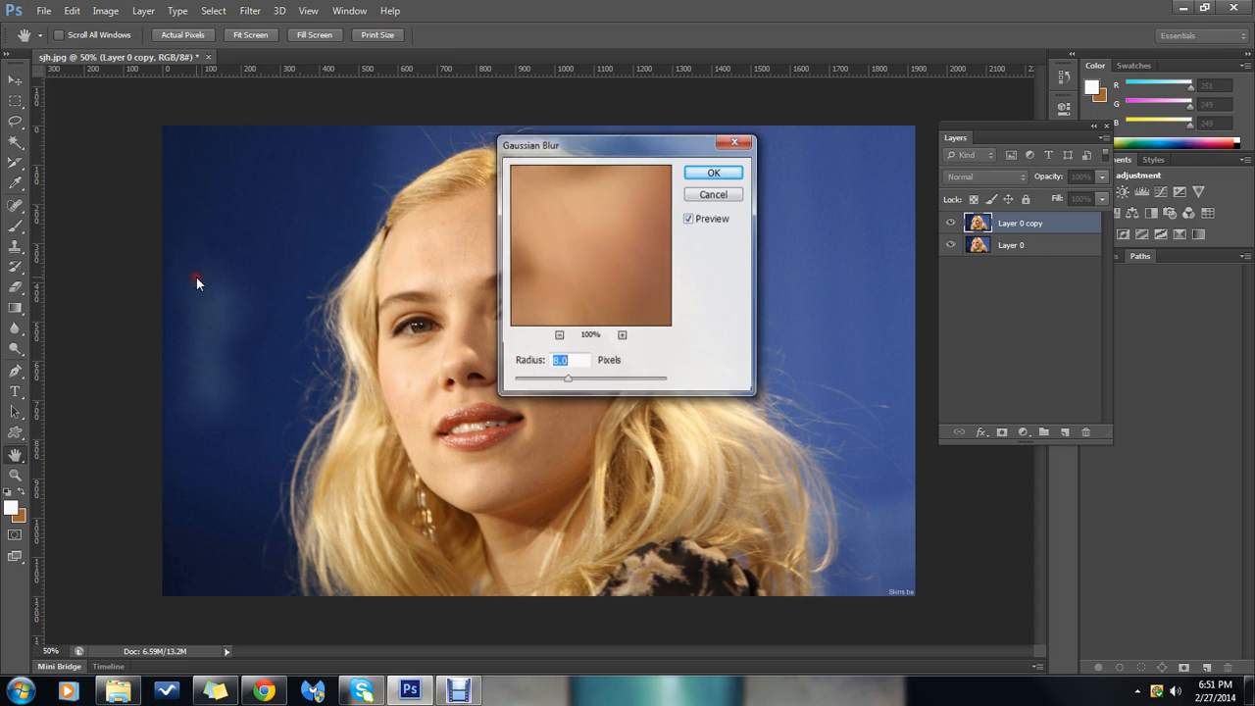
drag(567, 380, 581, 383)
click(578, 361)
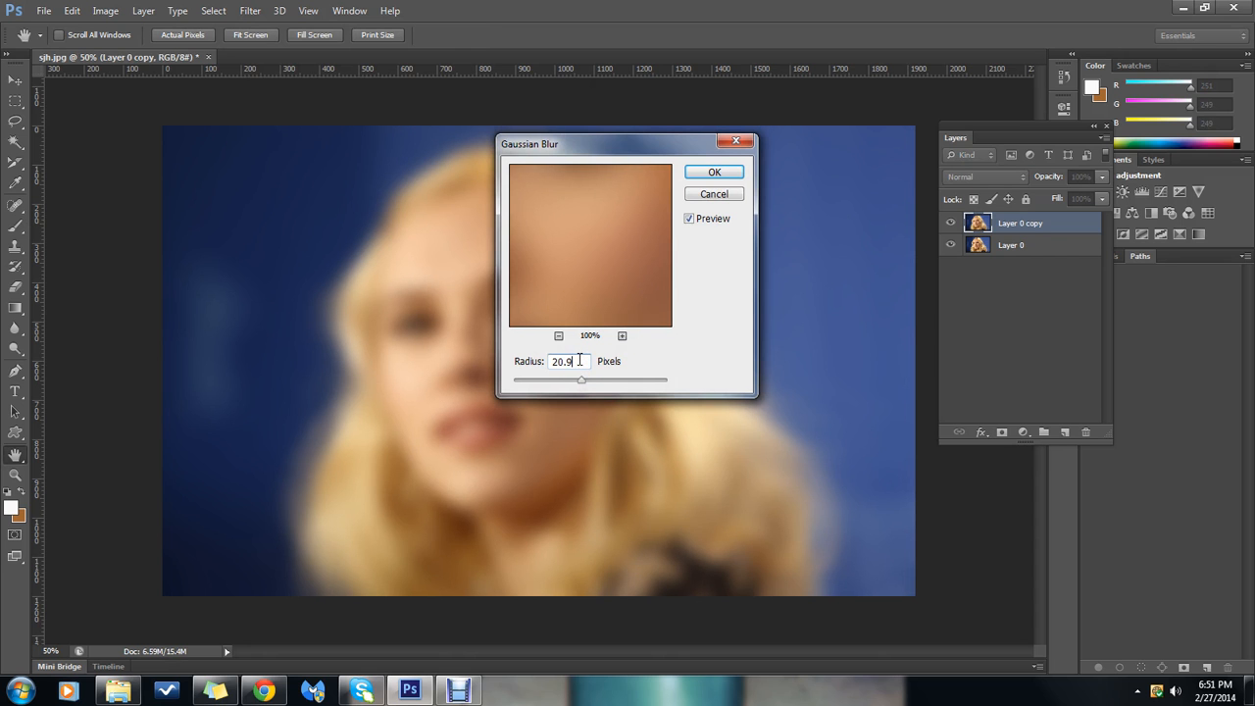
key(BackSpace)
click(714, 172)
key(b)
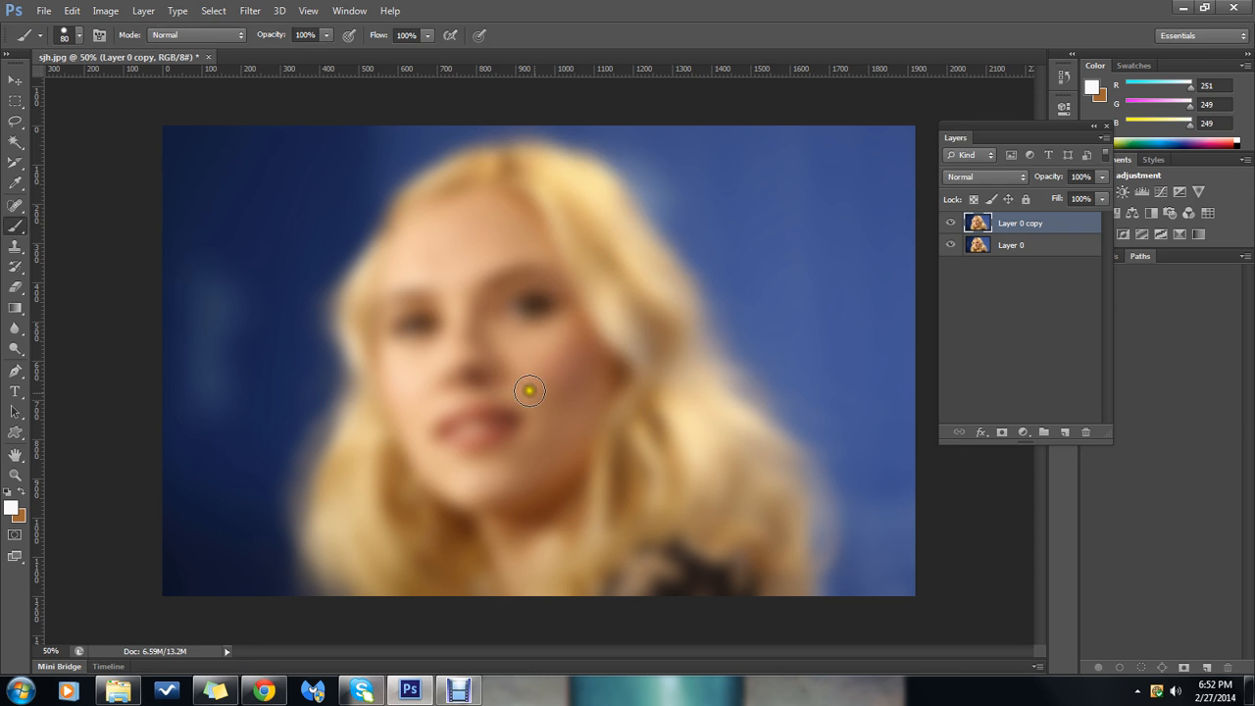
Compare the blurred copy with the original photo by hiding Layer 0 copy and showing it again
click(950, 223)
click(951, 245)
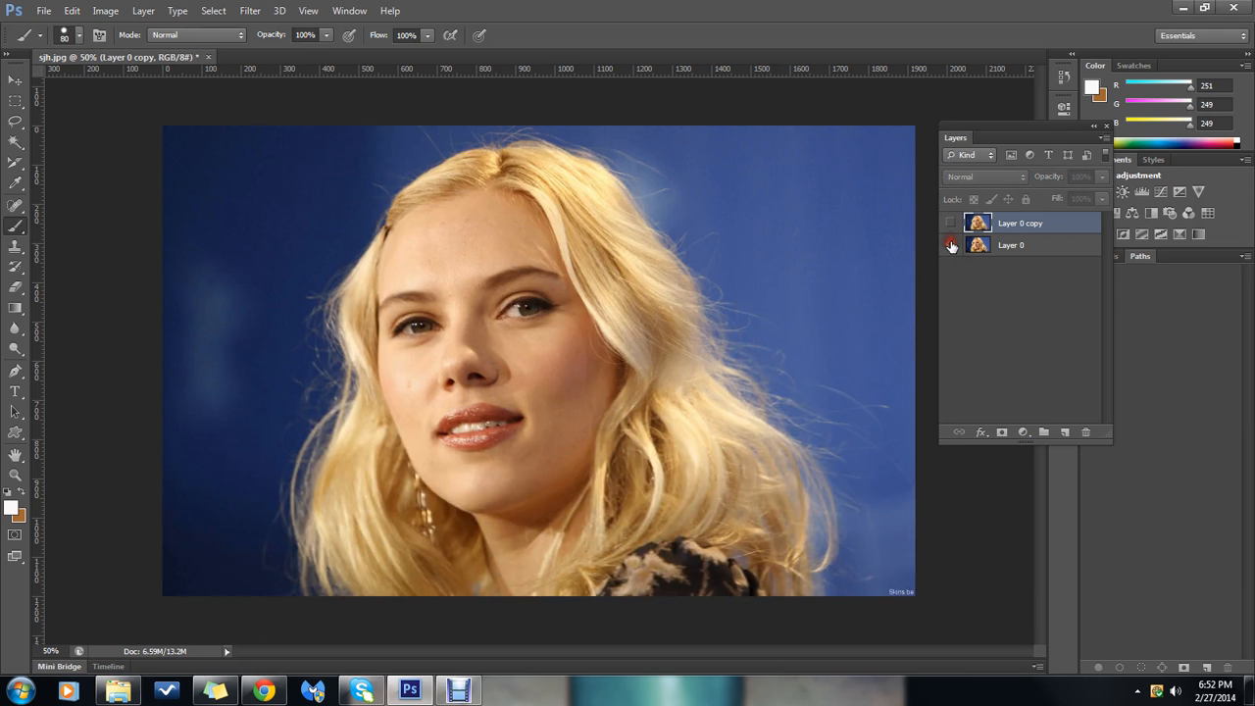
click(952, 223)
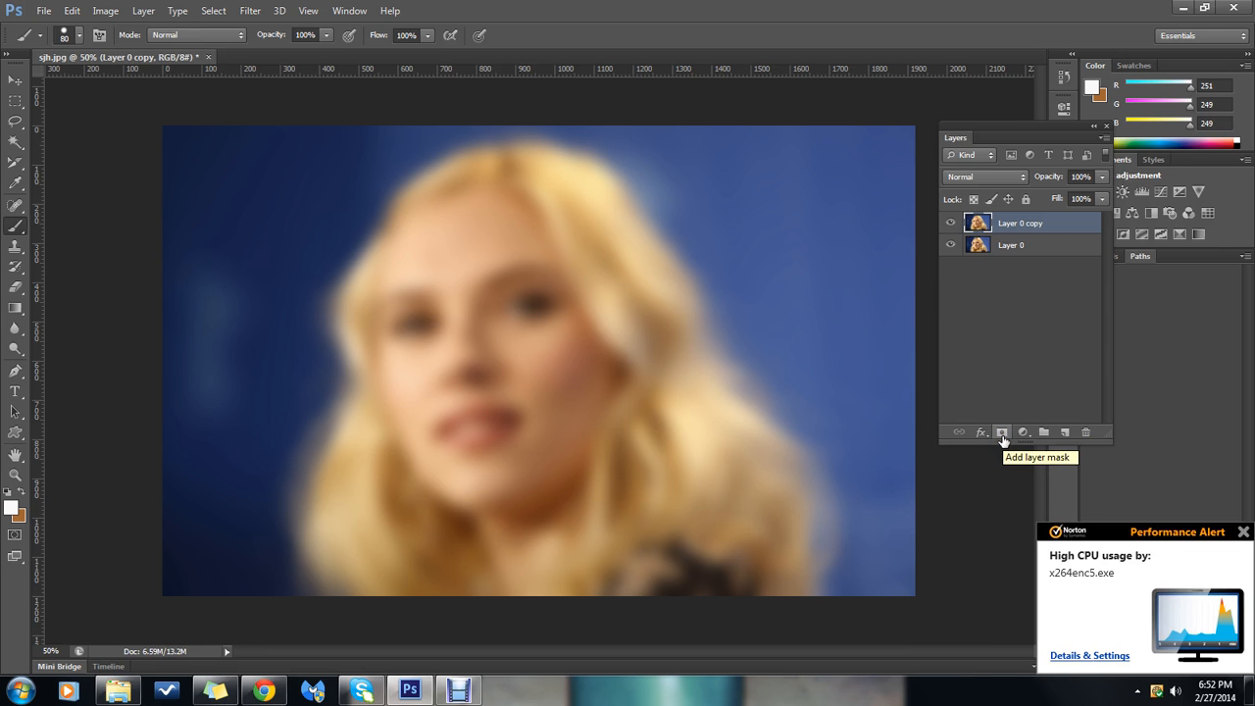
Add a layer mask to Layer 0 copy
click(1002, 434)
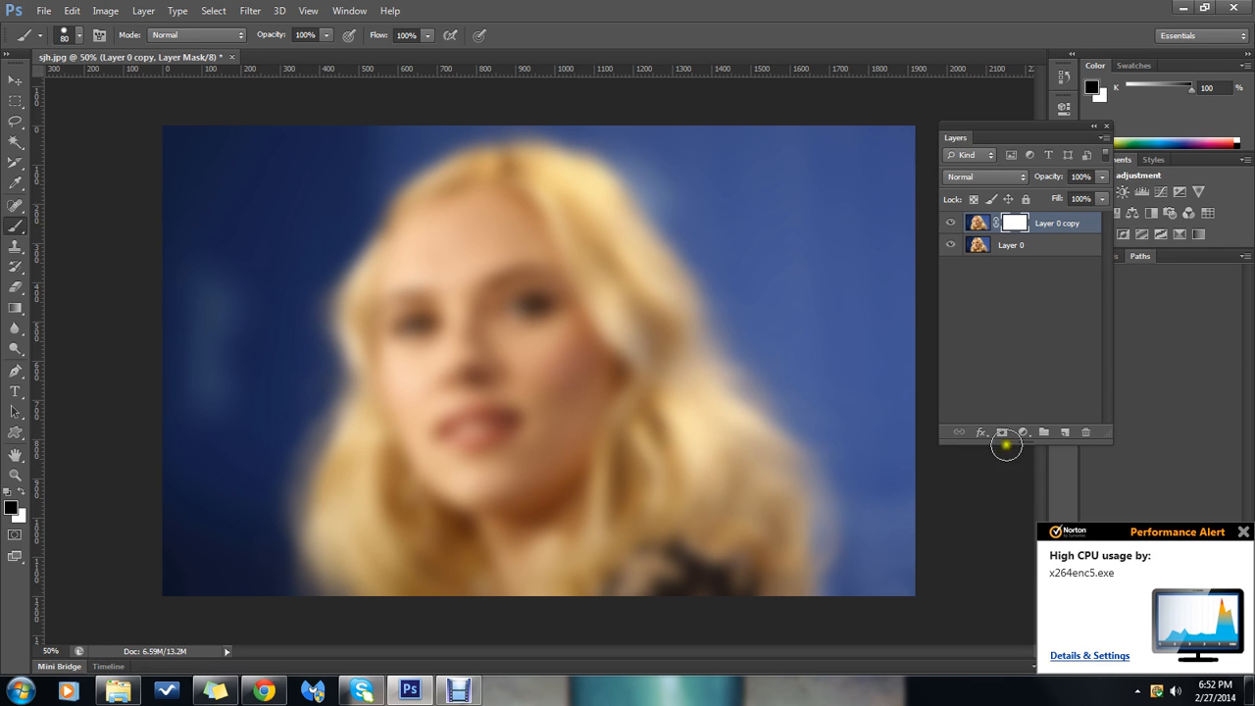
click(1243, 535)
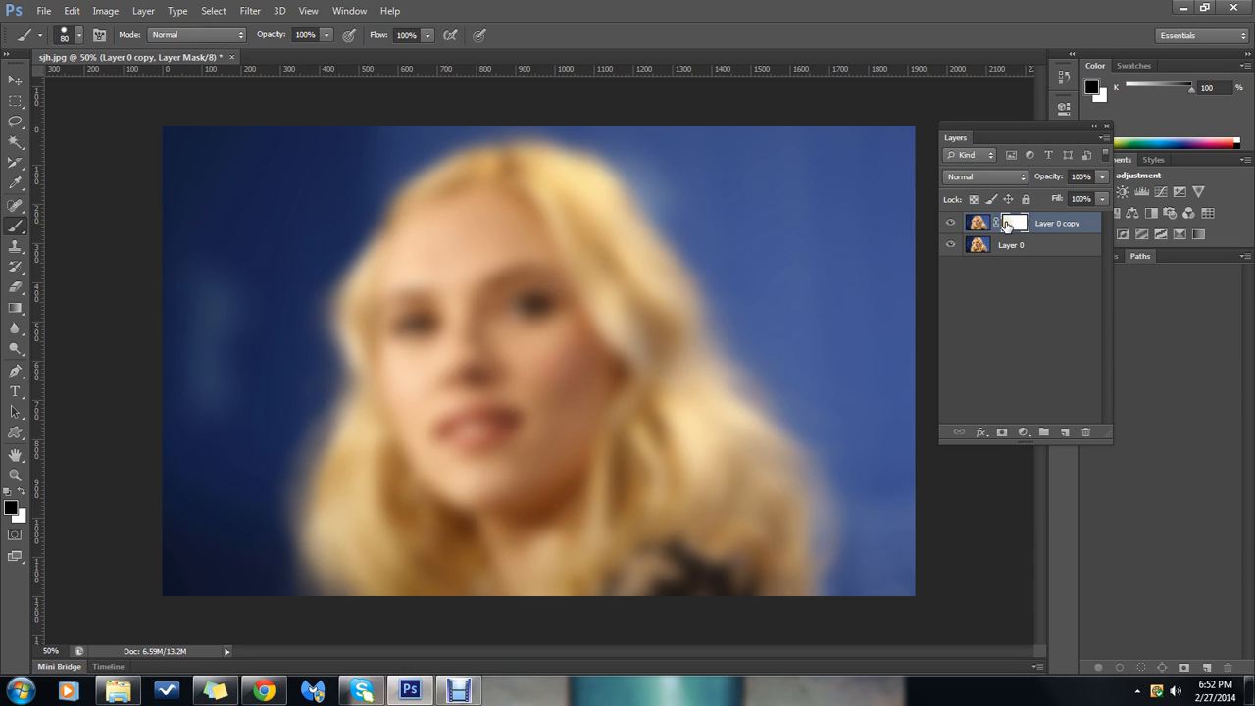
click(133, 432)
Paint black on the layer mask over both eyes with an 80 px hard round brush to reveal the sharp original
click(16, 225)
click(80, 36)
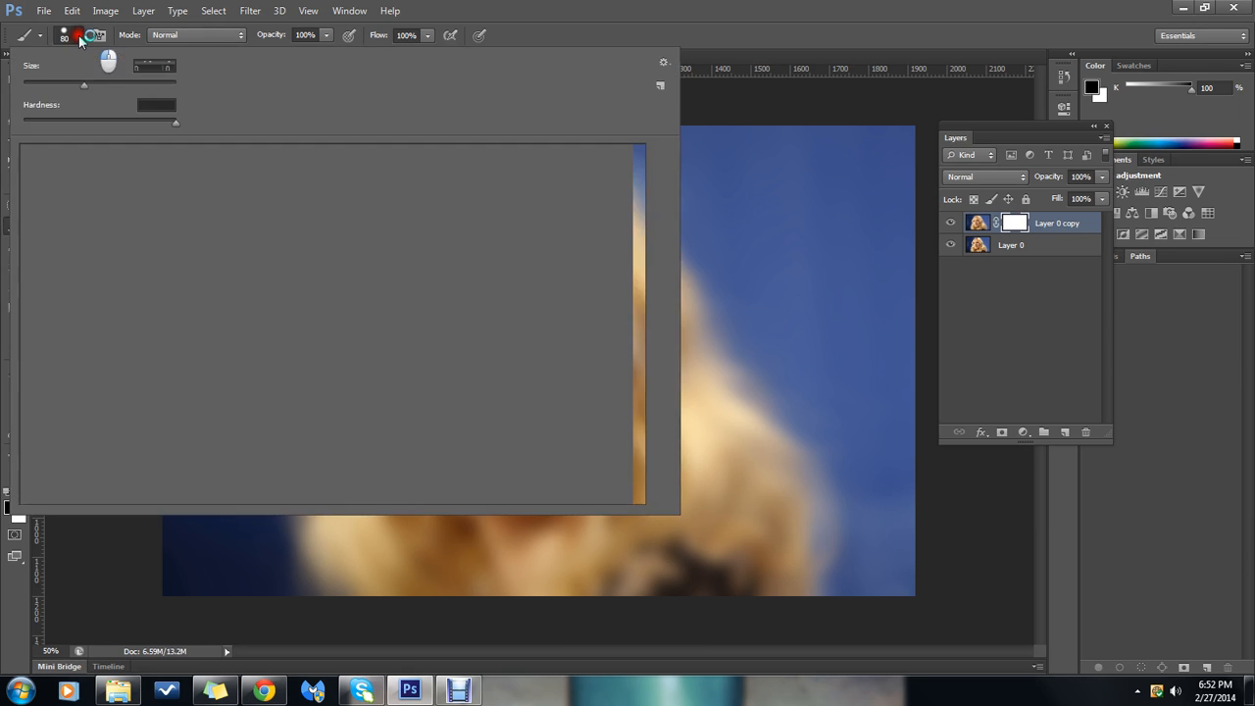
click(58, 160)
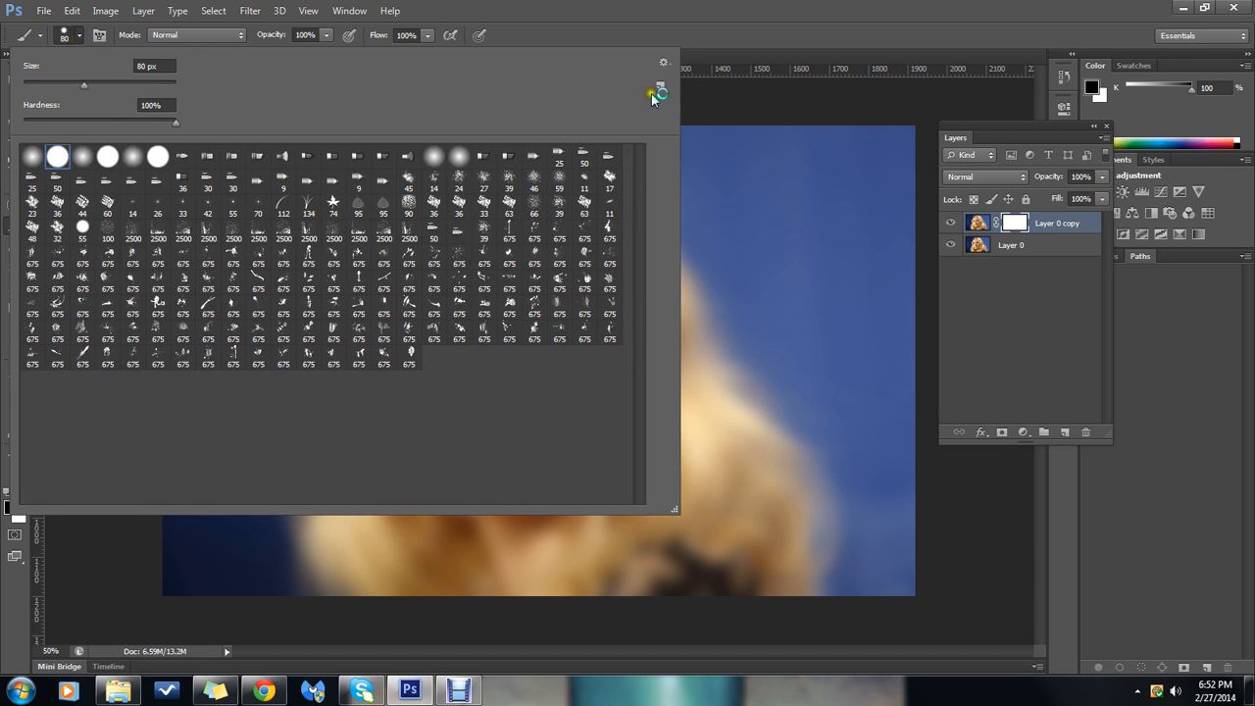
click(714, 32)
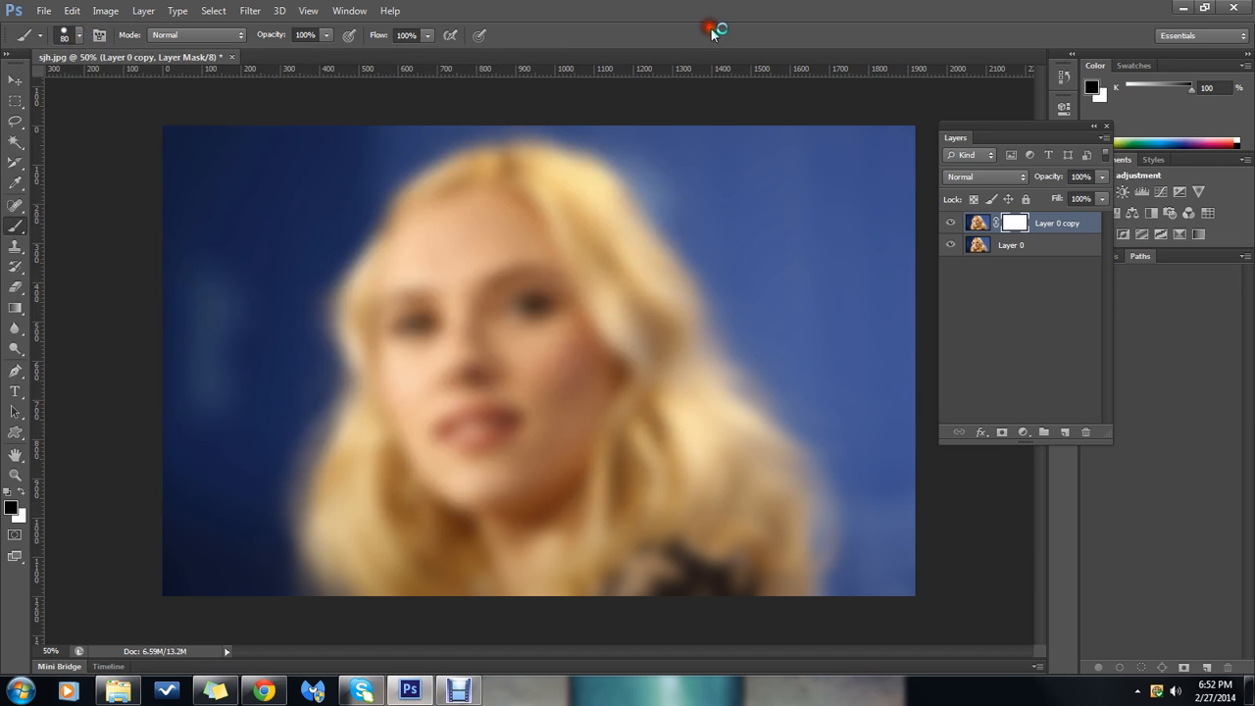
click(525, 304)
mouse_move(528, 305)
mouse_down()
mouse_move(509, 309)
mouse_move(543, 304)
mouse_move(506, 305)
mouse_move(540, 315)
mouse_move(532, 290)
mouse_move(505, 300)
mouse_move(530, 327)
mouse_up()
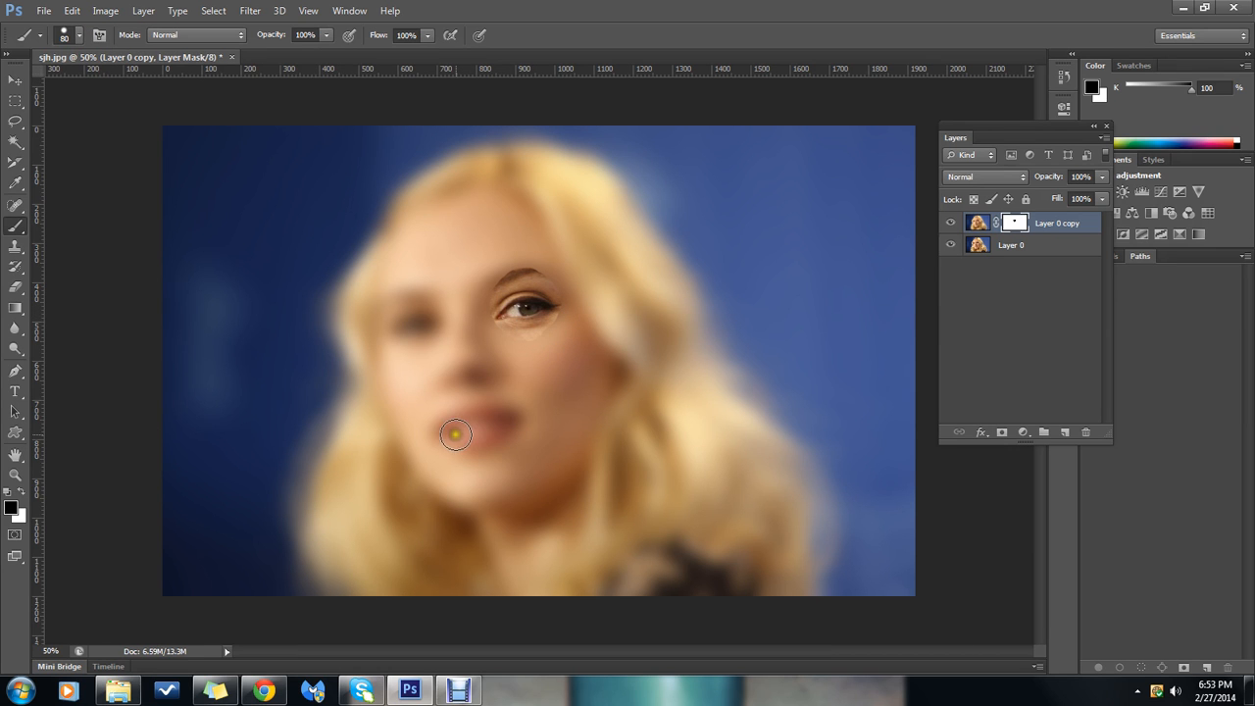
click(493, 341)
click(413, 326)
mouse_move(413, 327)
mouse_down()
mouse_move(406, 336)
mouse_move(420, 314)
mouse_move(403, 324)
mouse_move(415, 327)
mouse_move(401, 313)
mouse_move(398, 330)
mouse_move(430, 323)
mouse_move(406, 282)
mouse_move(413, 334)
mouse_move(424, 293)
mouse_move(399, 309)
mouse_move(417, 338)
mouse_up()
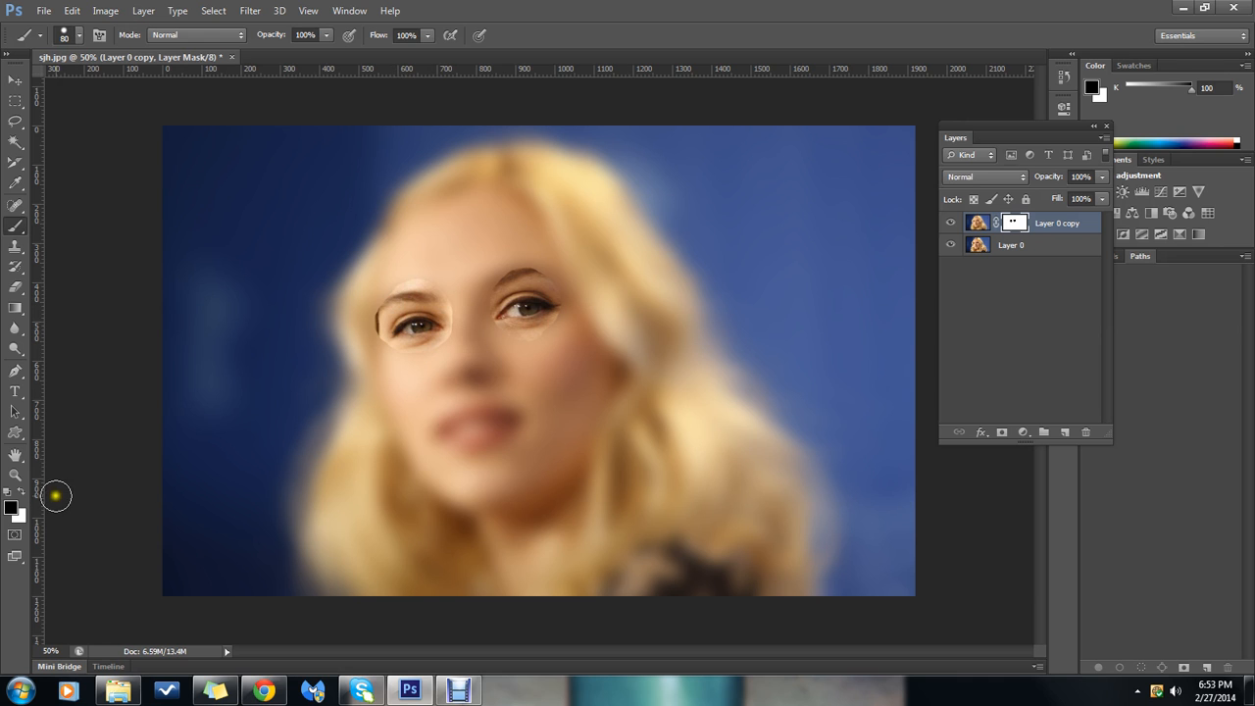
Paint white on the mask over both eyes to restore the blur, and return the foreground color to black
click(25, 492)
mouse_move(428, 297)
mouse_down()
mouse_move(392, 315)
mouse_move(406, 342)
mouse_move(440, 331)
mouse_move(406, 315)
mouse_move(421, 304)
mouse_move(386, 315)
mouse_move(424, 343)
mouse_move(528, 292)
mouse_move(559, 303)
mouse_move(533, 276)
mouse_move(509, 322)
mouse_move(523, 266)
mouse_move(532, 331)
mouse_up()
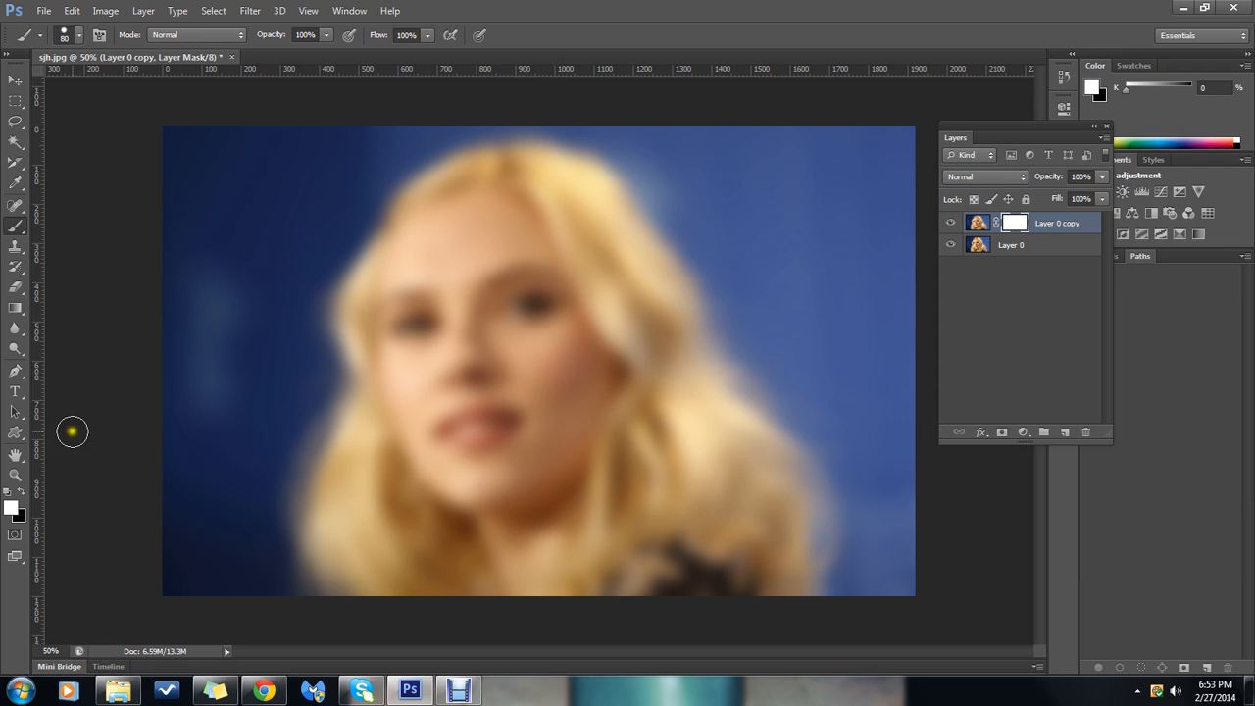
click(23, 491)
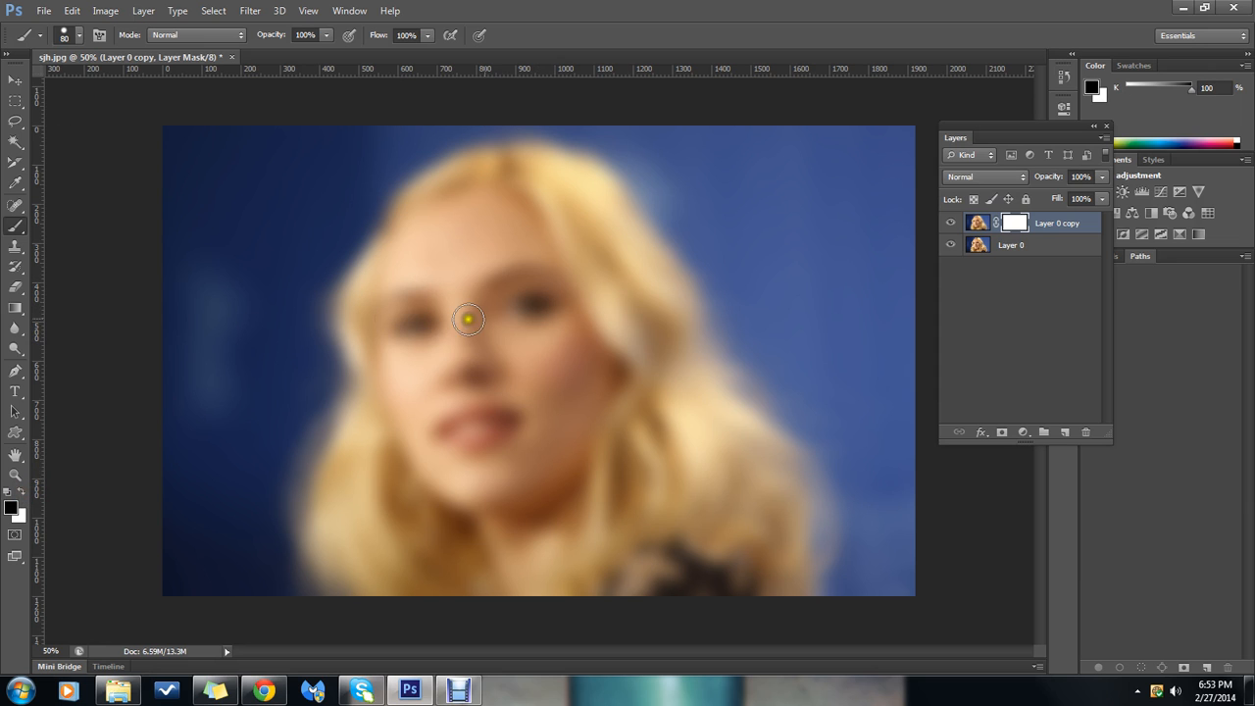
Draw a horizontal linear gradient on the layer mask from the blue background across to the face
click(17, 310)
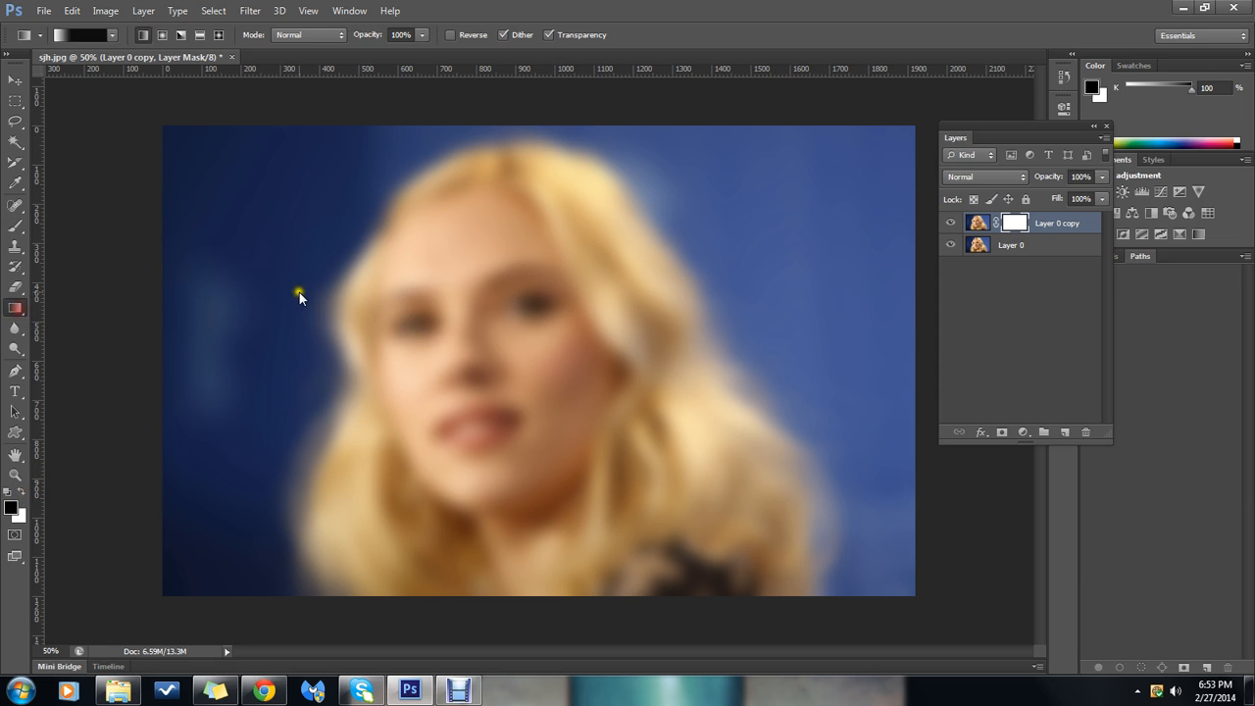
double_click(1013, 223)
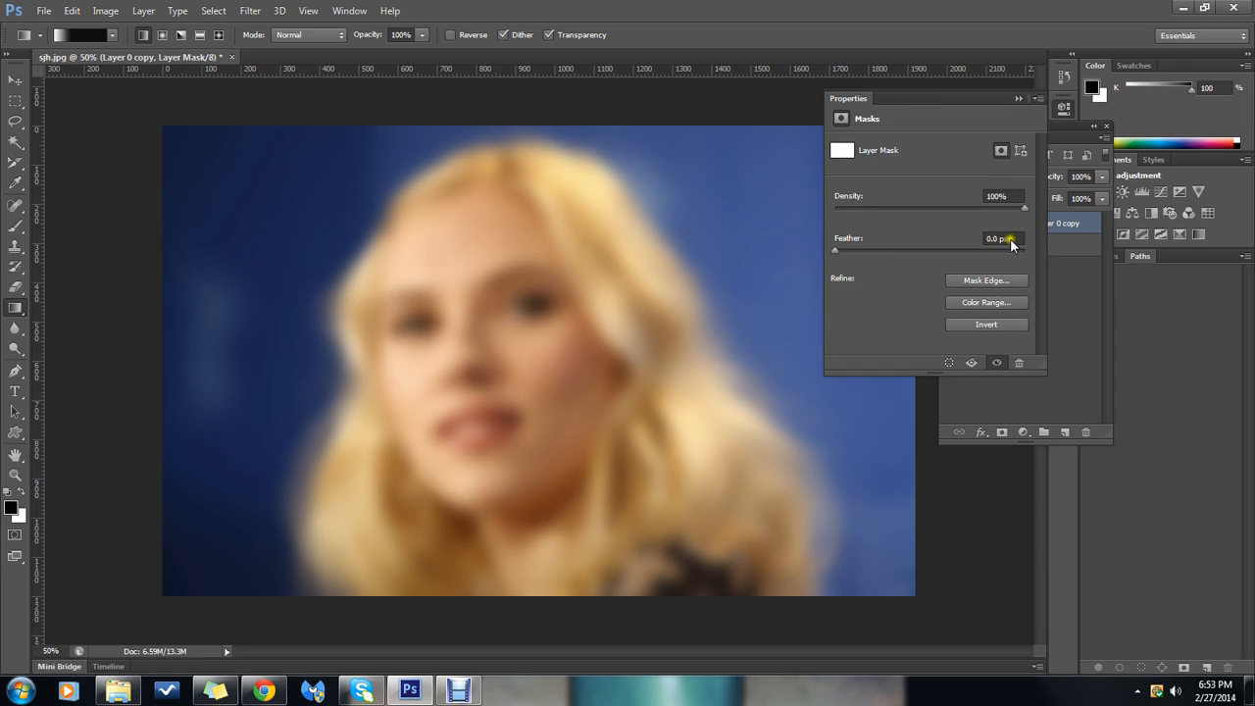
click(1016, 106)
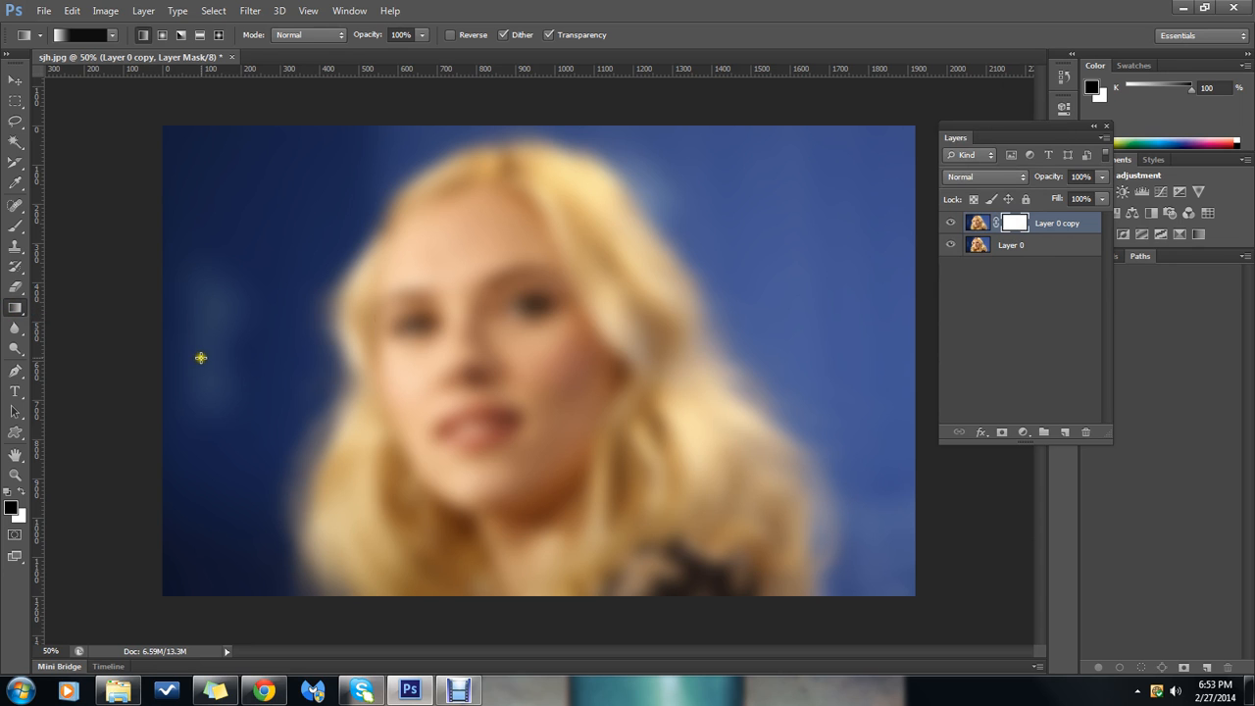
drag(204, 355, 544, 346)
click(1242, 598)
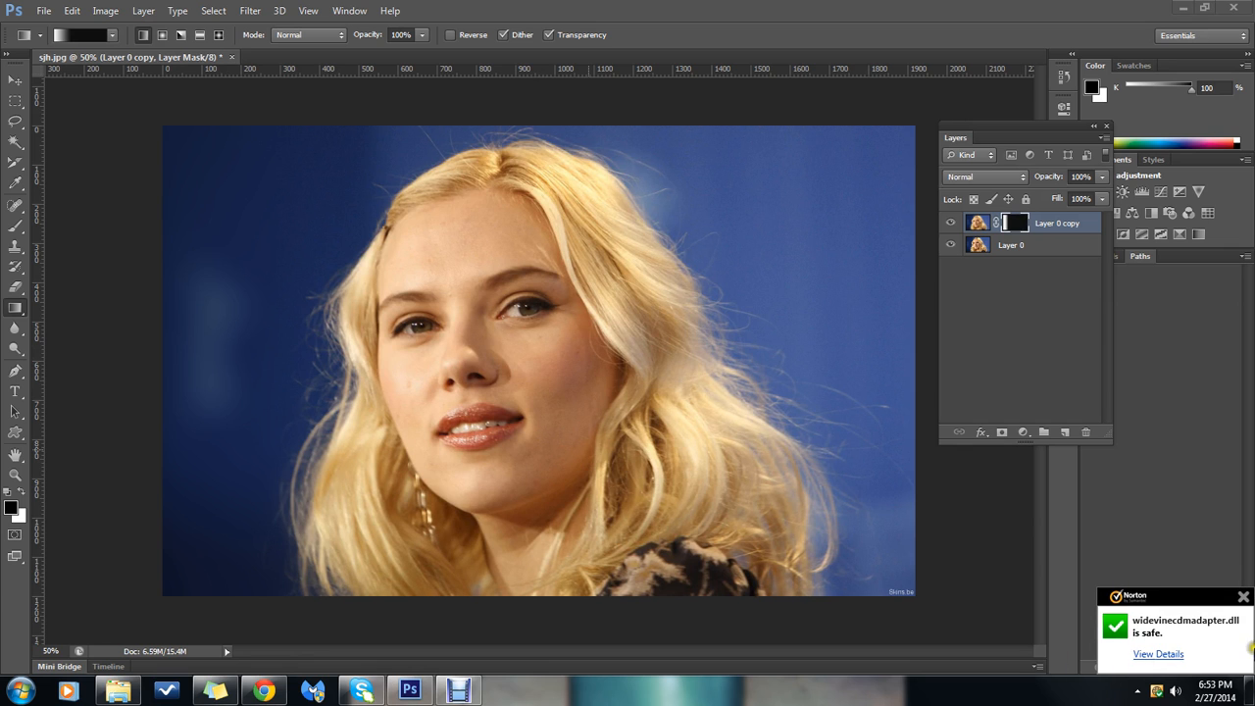
click(1242, 596)
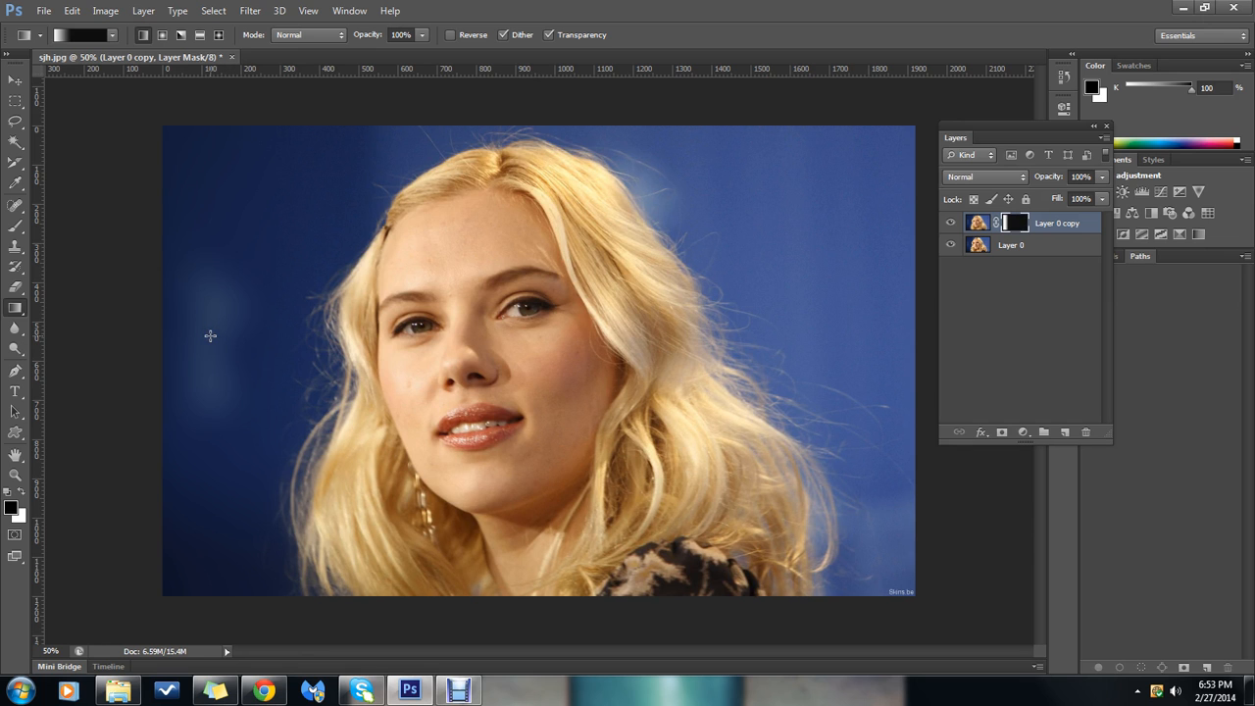
Try further linear gradients on the layer mask, including a short vertical one down the forehead, and undo it
key(ctrl+i)
drag(218, 365, 325, 364)
drag(774, 263, 584, 340)
key(ctrl+i)
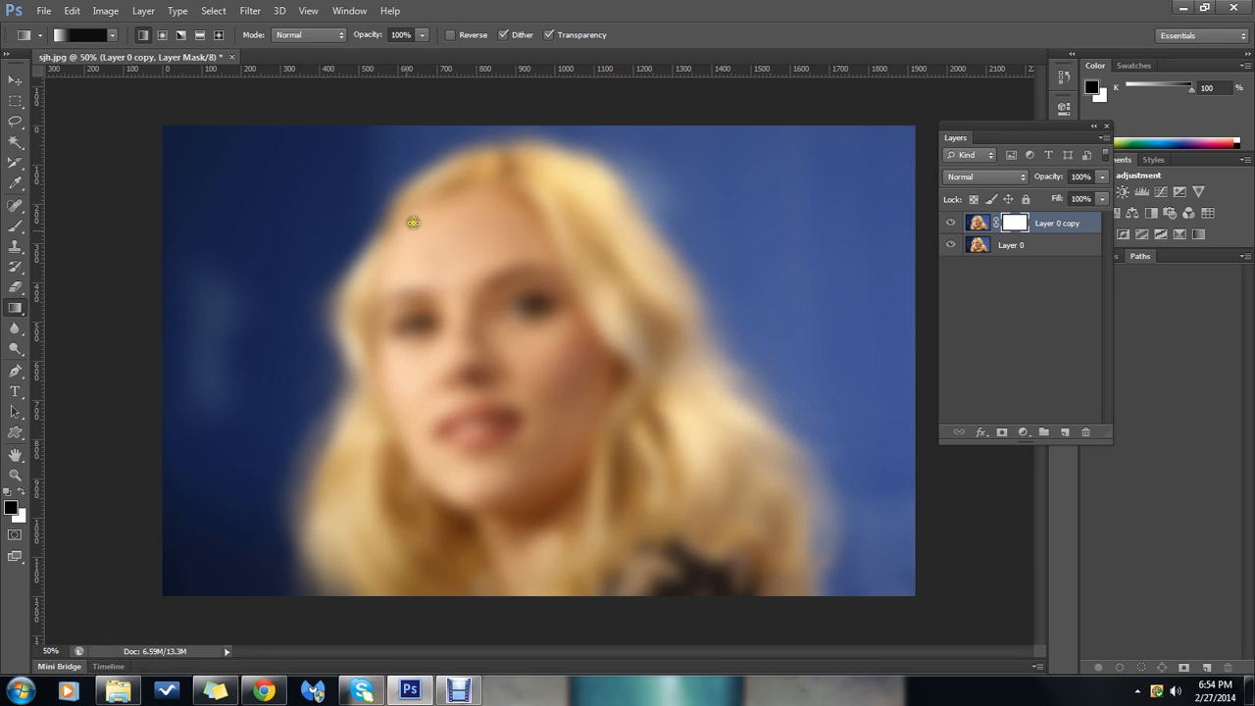
mouse_move(474, 200)
mouse_down()
mouse_move(470, 333)
mouse_move(477, 276)
mouse_up()
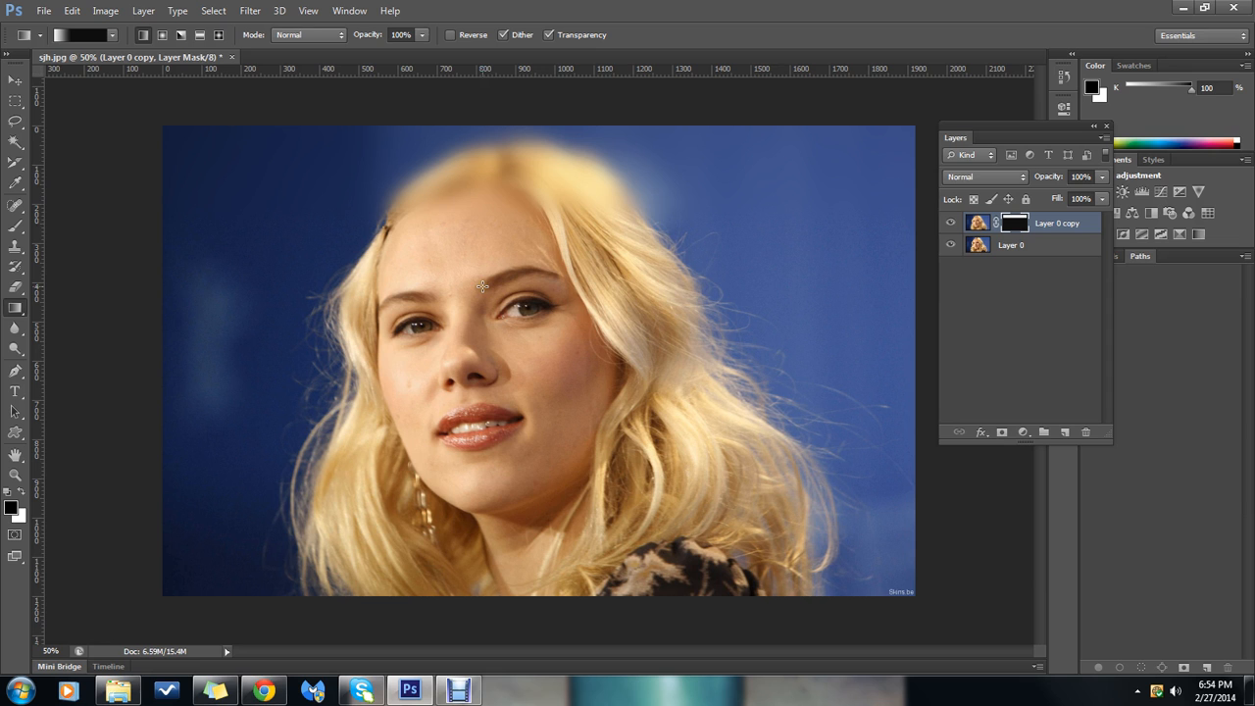
key(ctrl+z)
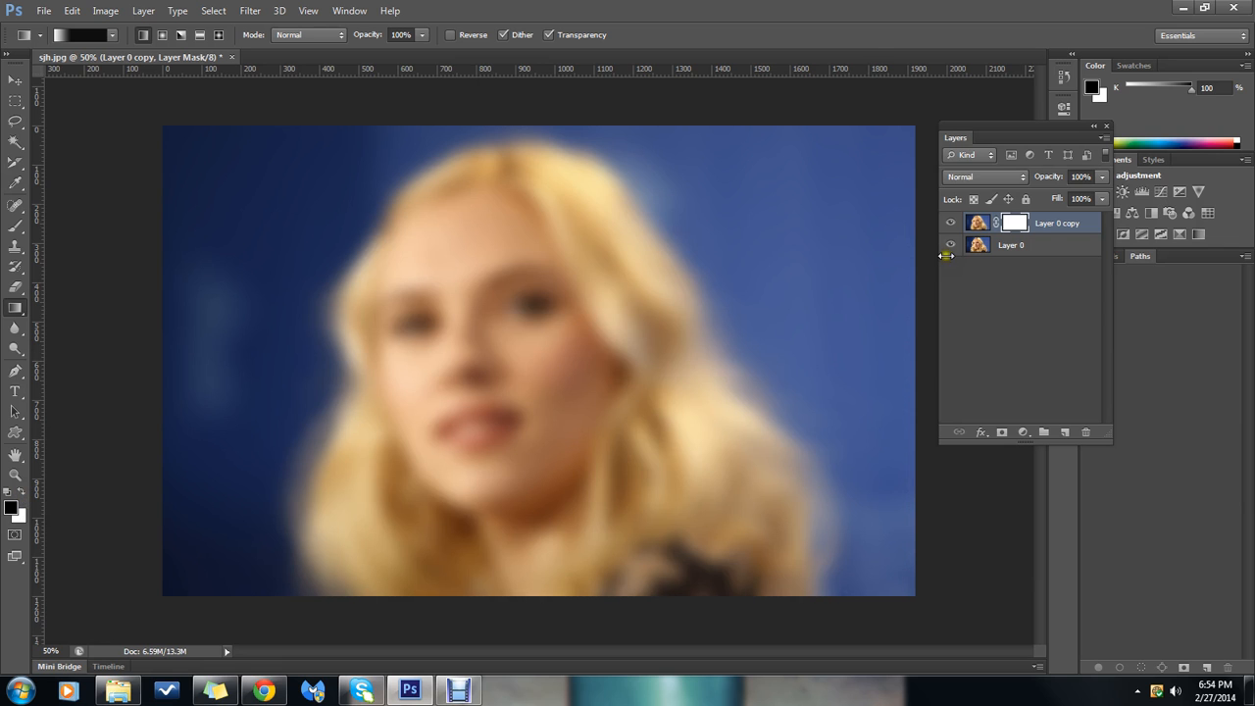
Paint black on the layer mask over the face and neck with an 80 px brush, leaving the hair and background blurred
key(bracketright)
key(bracketright)
key(bracketright)
key(bracketright)
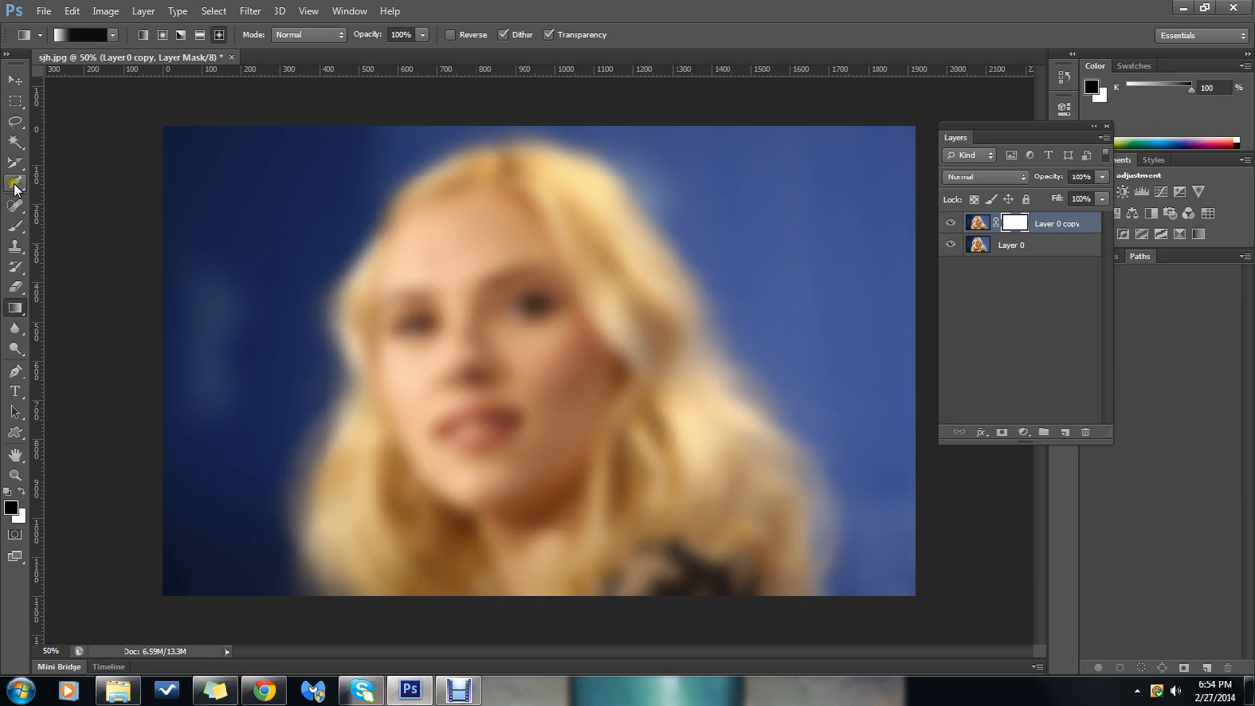
click(15, 226)
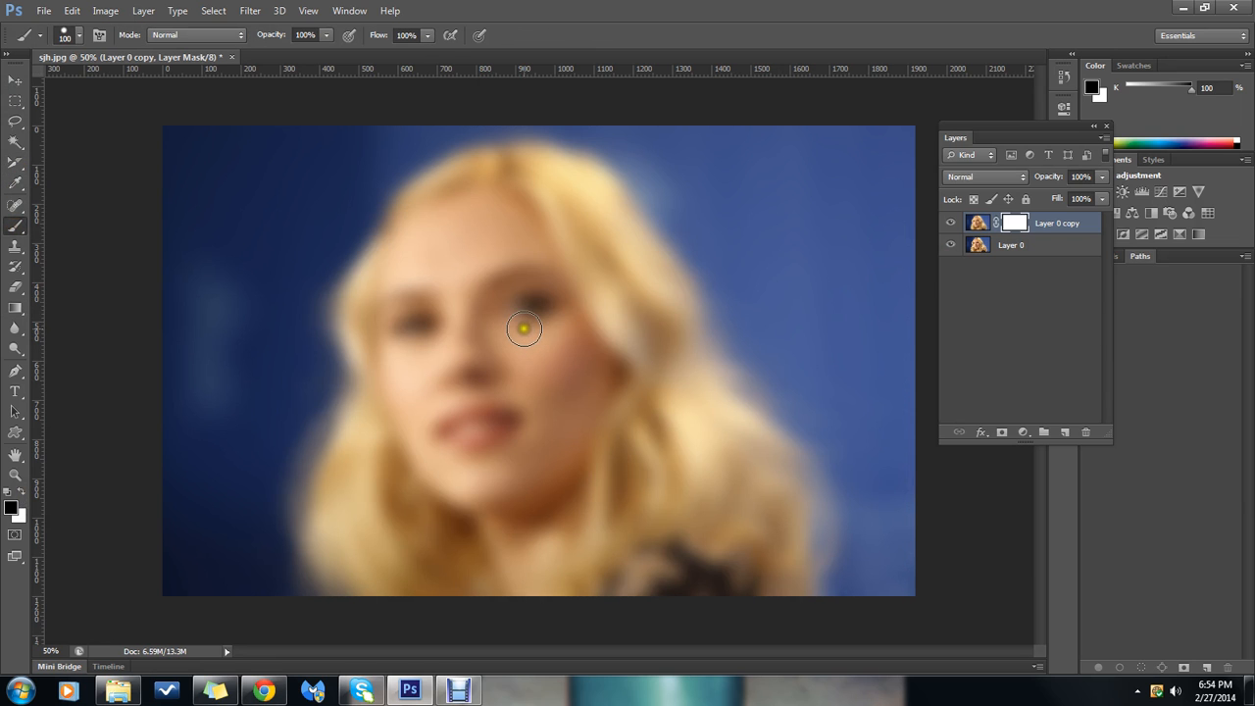
key(bracketleft)
key(bracketleft)
mouse_move(512, 220)
mouse_down()
mouse_move(461, 205)
mouse_move(405, 282)
mouse_move(408, 385)
mouse_move(399, 364)
mouse_move(396, 381)
mouse_move(424, 463)
mouse_move(390, 355)
mouse_move(439, 477)
mouse_move(497, 504)
mouse_move(537, 481)
mouse_move(594, 376)
mouse_move(510, 214)
mouse_move(498, 207)
mouse_move(439, 291)
mouse_move(462, 216)
mouse_move(423, 299)
mouse_move(431, 371)
mouse_move(408, 268)
mouse_move(393, 338)
mouse_move(434, 477)
mouse_move(514, 567)
mouse_move(510, 478)
mouse_move(525, 566)
mouse_move(552, 475)
mouse_move(576, 444)
mouse_move(569, 330)
mouse_move(504, 252)
mouse_move(457, 378)
mouse_move(469, 422)
mouse_move(425, 383)
mouse_move(528, 400)
mouse_move(480, 510)
mouse_move(539, 388)
mouse_move(545, 303)
mouse_move(484, 200)
mouse_move(411, 244)
mouse_move(385, 331)
mouse_move(412, 449)
mouse_move(495, 522)
mouse_move(561, 398)
mouse_up()
click(1023, 223)
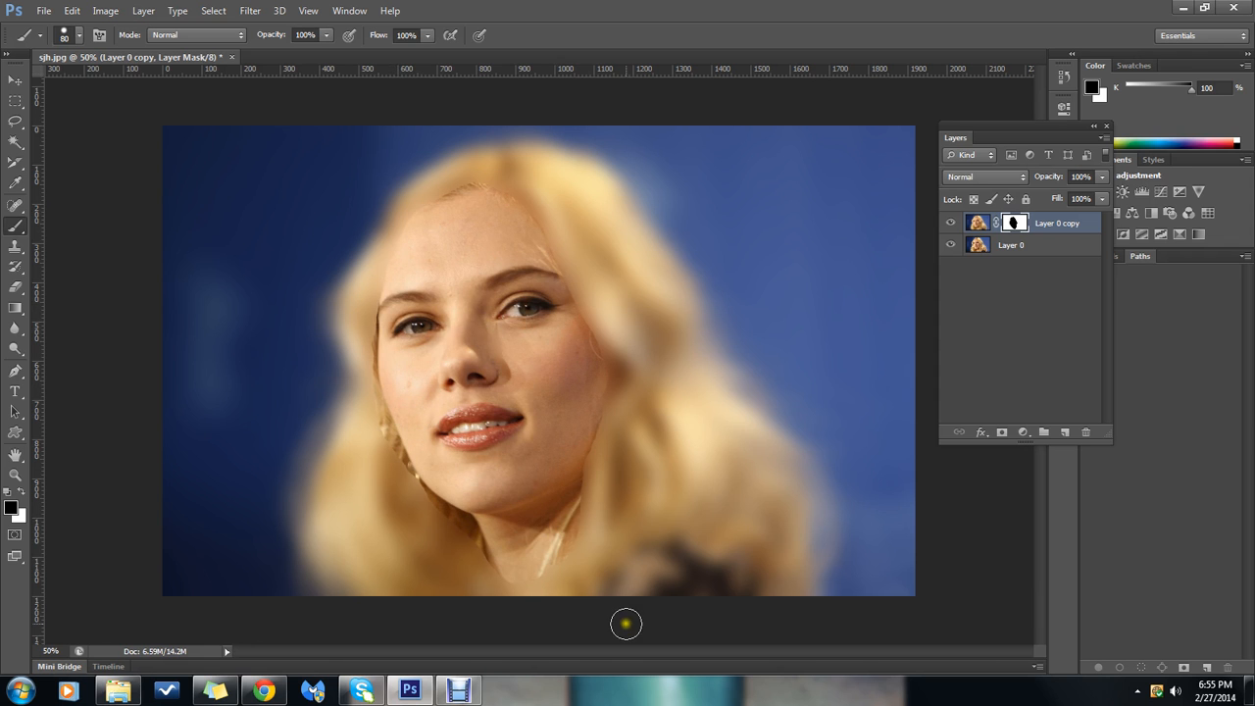
drag(414, 210, 424, 257)
mouse_move(477, 204)
mouse_down()
mouse_move(434, 218)
mouse_move(484, 208)
mouse_move(538, 245)
mouse_move(605, 379)
mouse_up()
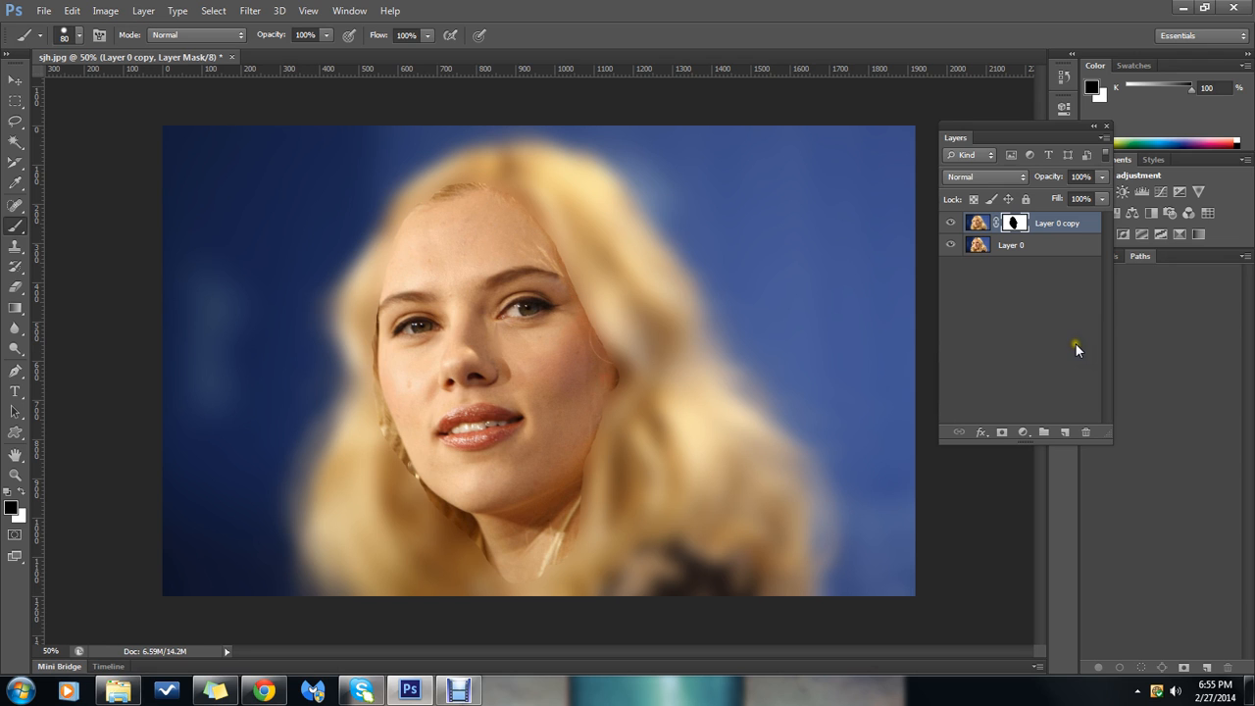
Try darkening blend modes on the masked Layer 0 copy, including Darken, Multiply, Darker Color and Linear Burn
click(1024, 178)
click(1004, 196)
scroll(1016, 179, down, 1)
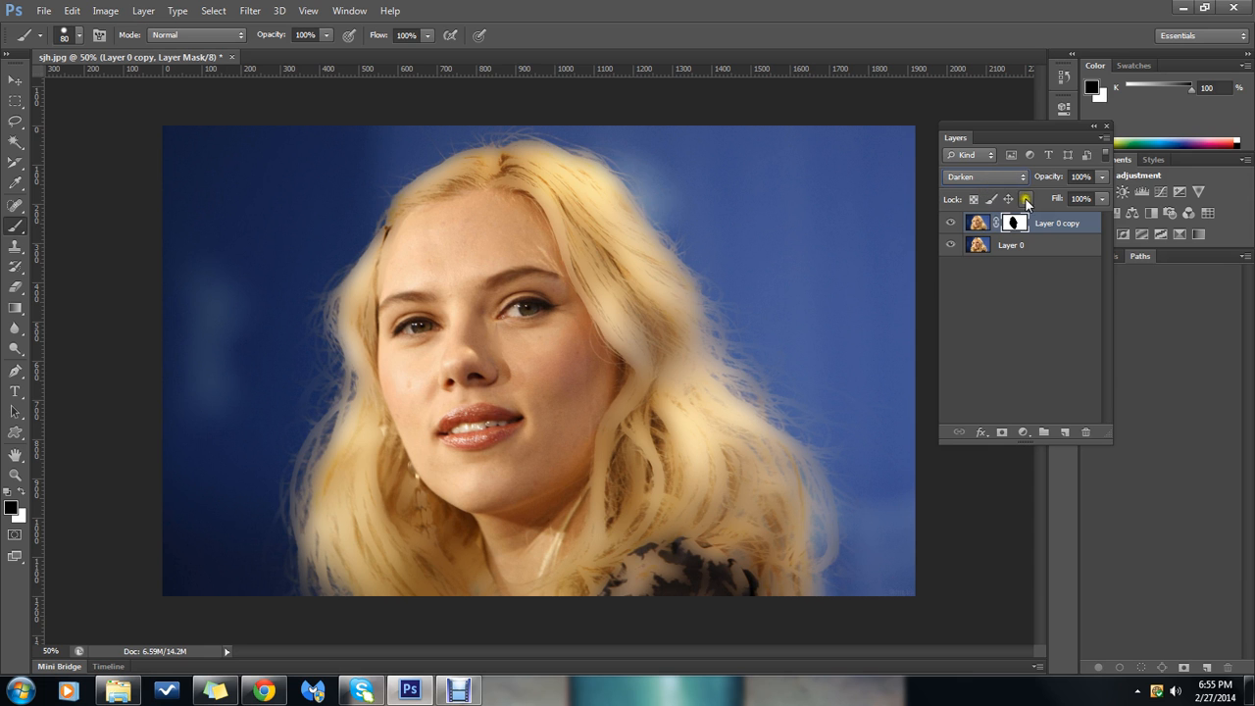
click(1021, 177)
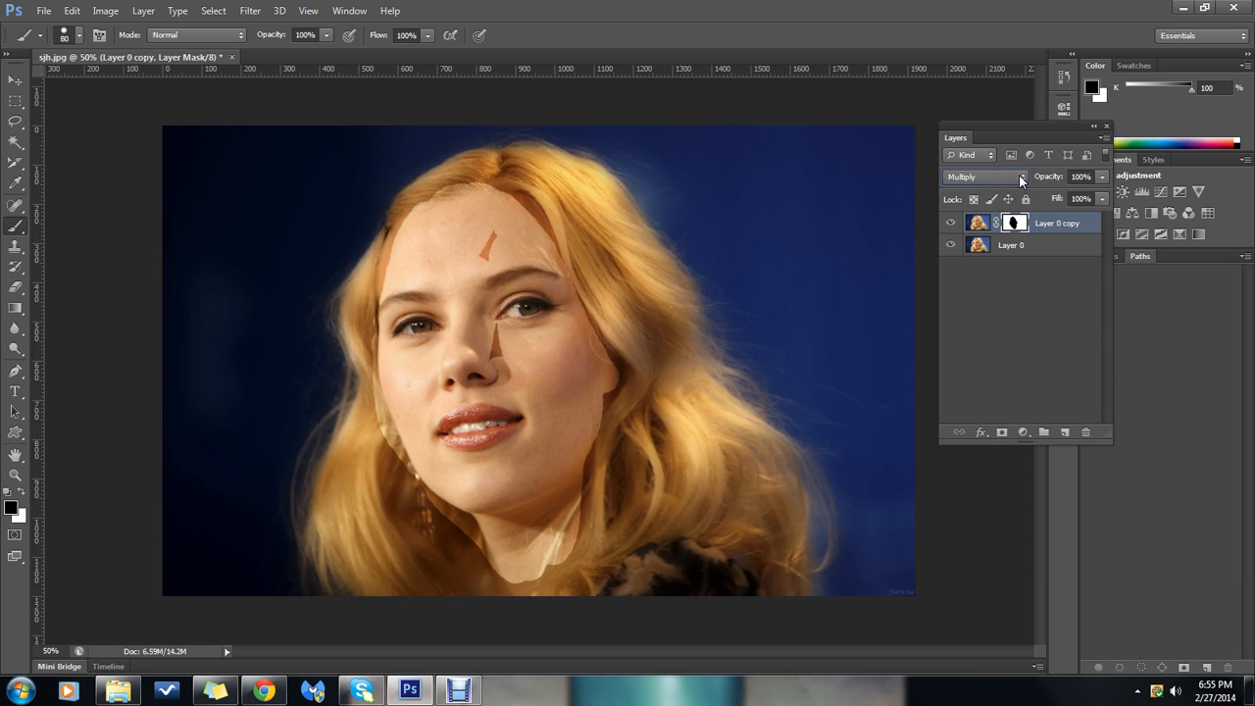
scroll(1021, 180, down, 3)
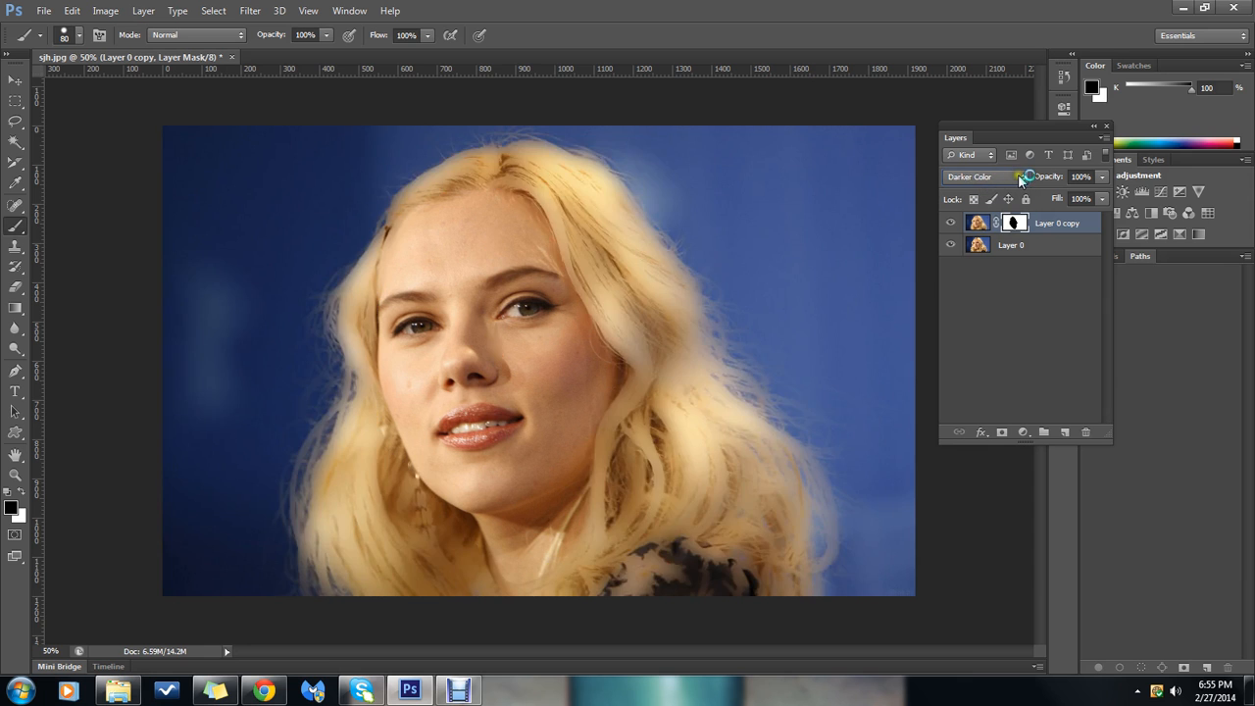
scroll(1021, 180, up, 1)
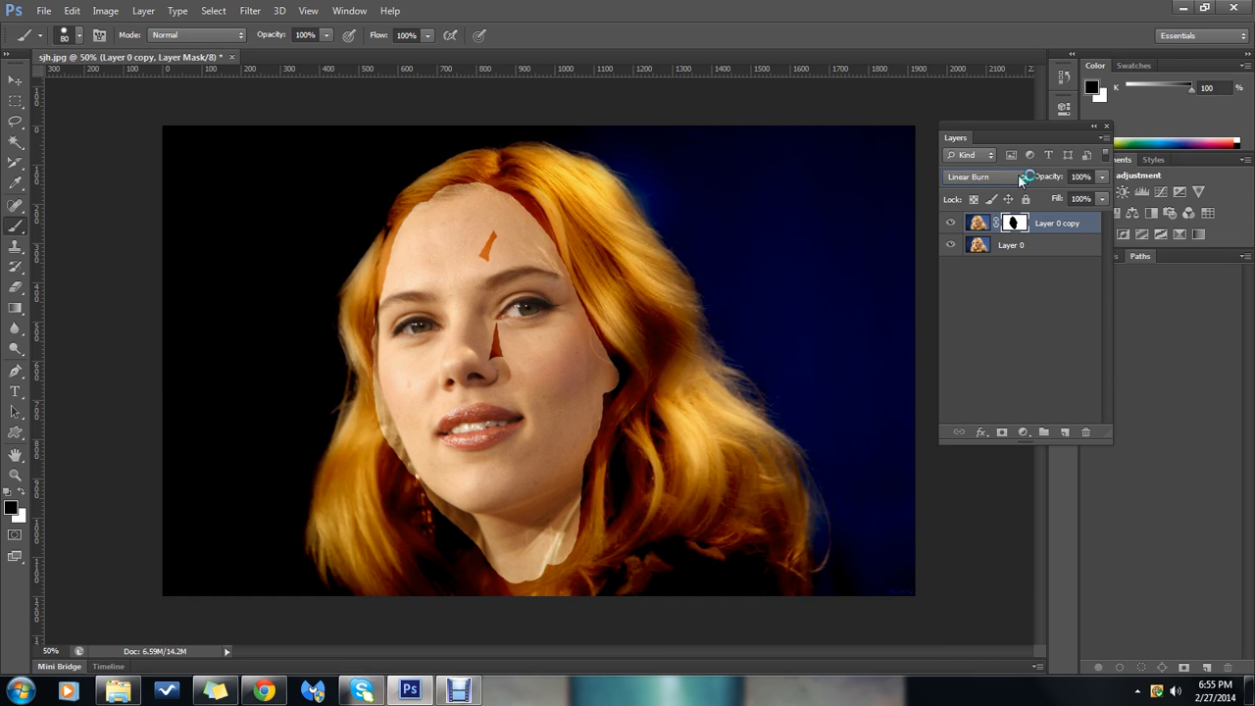
Try lightening blend modes on Layer 0 copy, including Color Dodge, Screen and Lighter Color
scroll(1021, 180, down, 2)
scroll(1021, 179, up, 2)
scroll(1021, 180, down, 1)
scroll(1020, 179, down, 1)
scroll(1021, 180, down, 2)
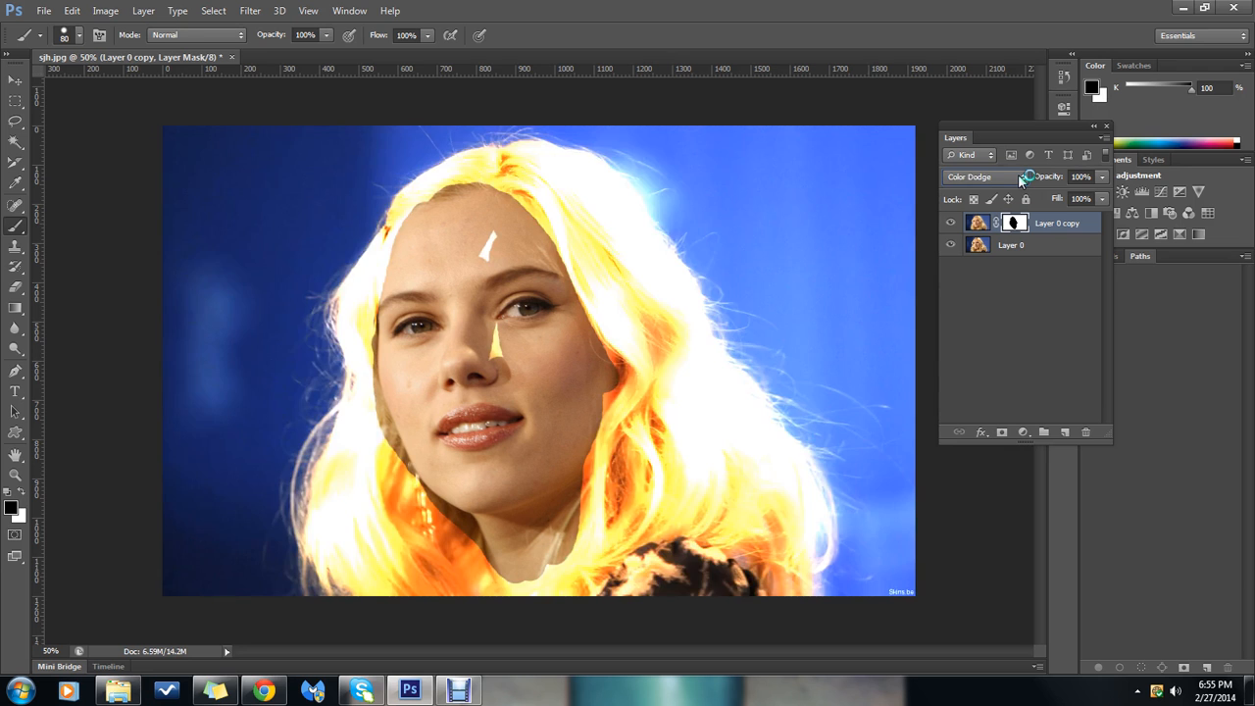
scroll(1021, 179, up, 1)
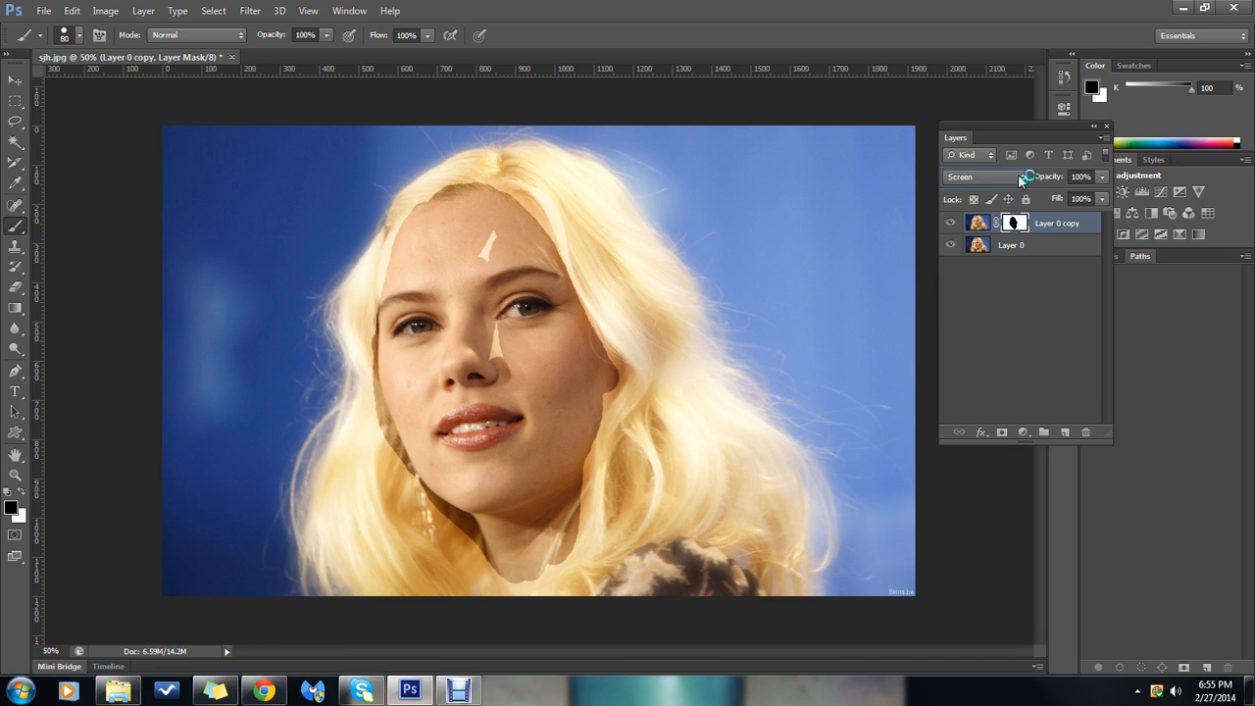
scroll(1021, 180, down, 2)
scroll(1021, 180, down, 1)
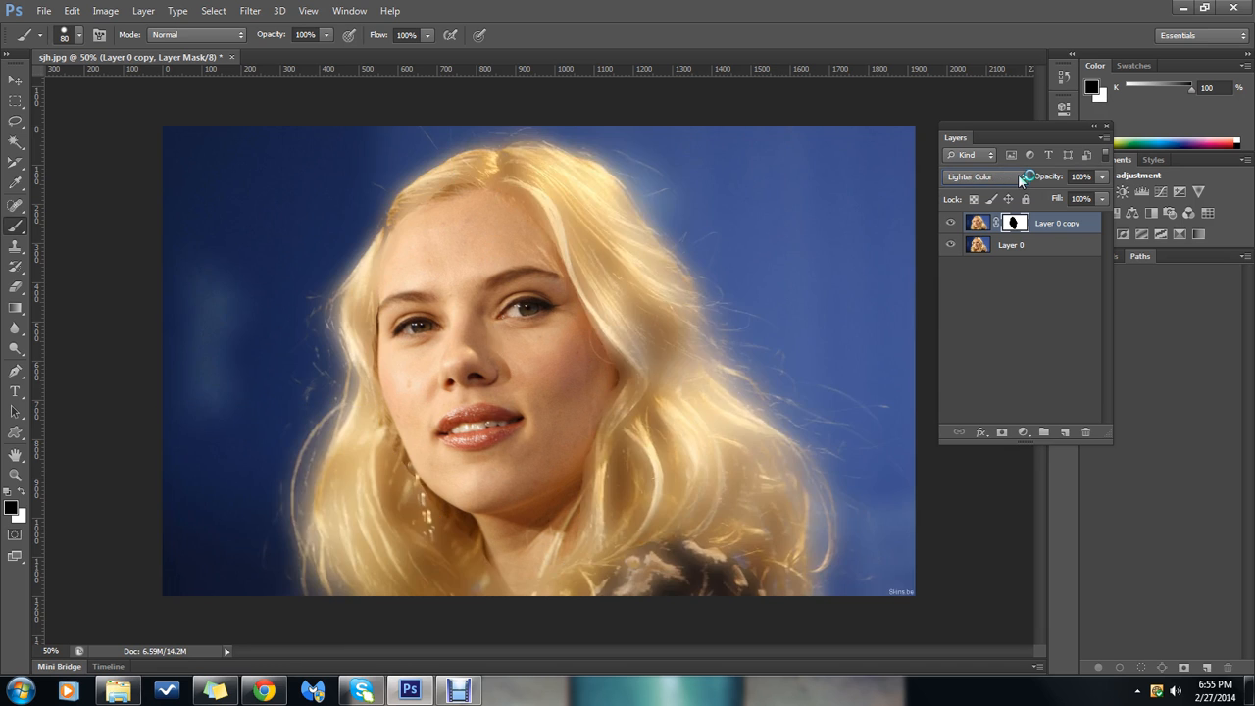
Try Linear Light on Layer 0 copy, set its blend mode to Difference, and deselect all layers
scroll(1021, 180, down, 1)
scroll(1021, 179, up, 1)
scroll(1021, 179, down, 4)
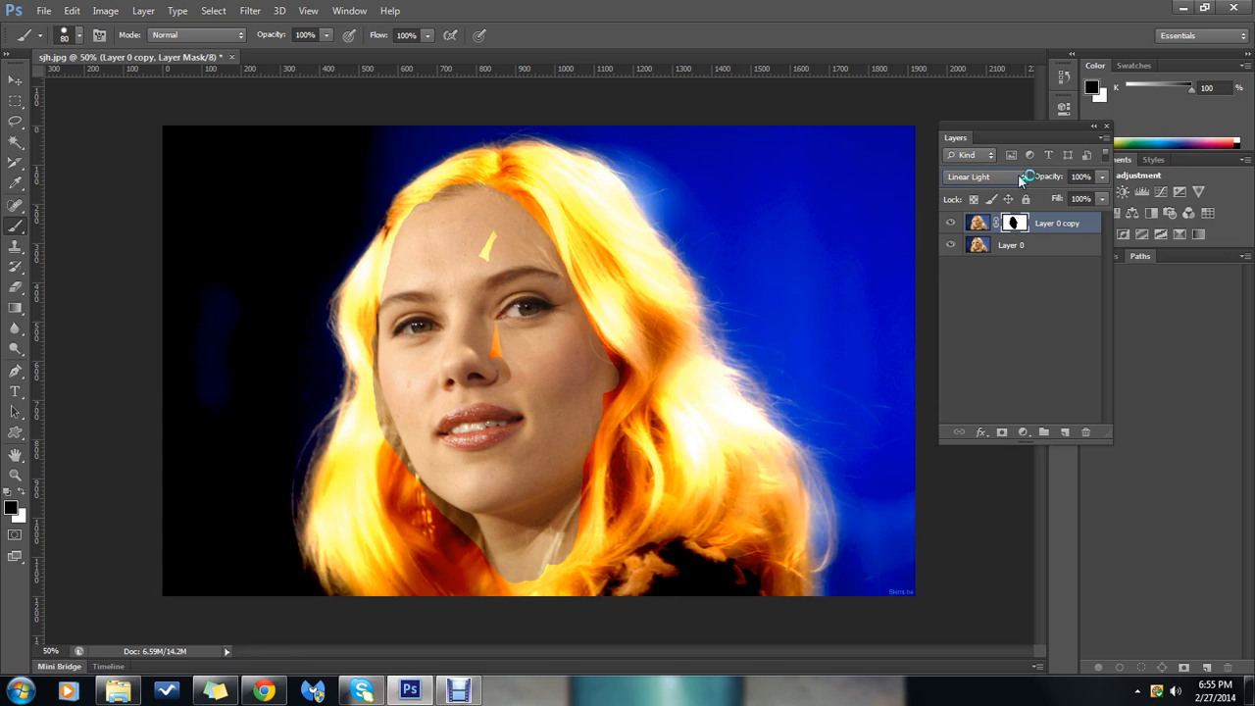
scroll(1021, 180, down, 4)
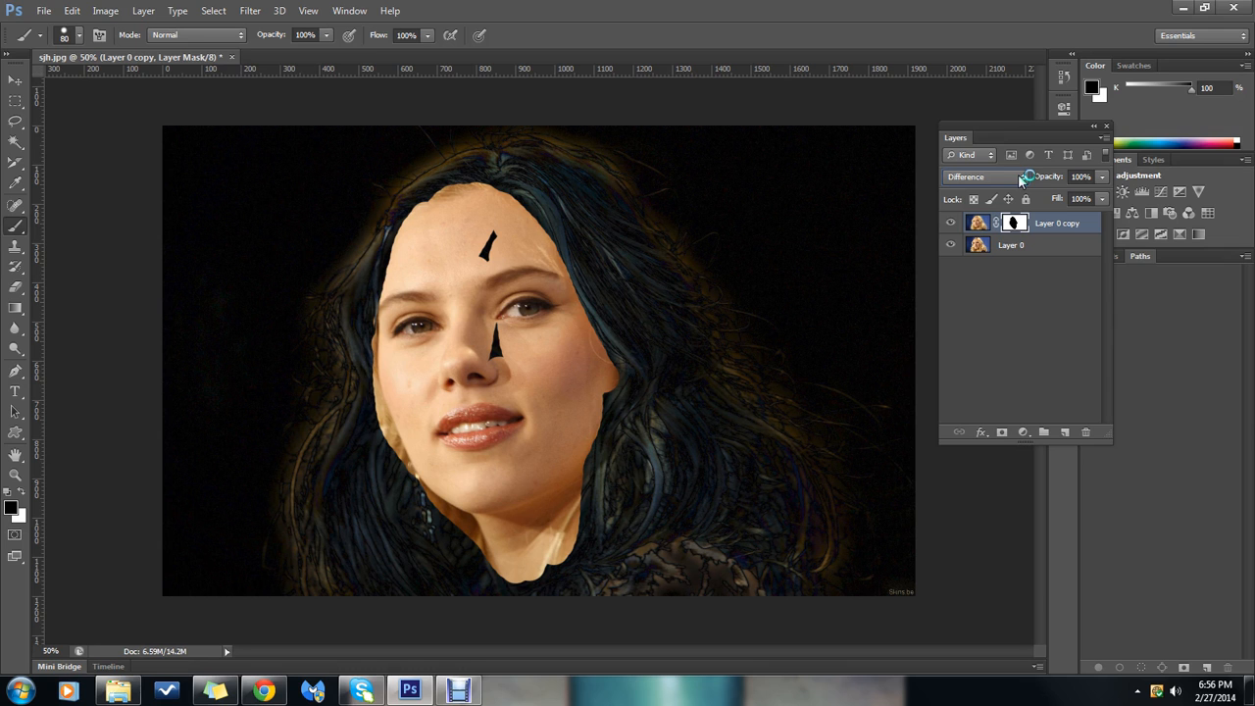
click(1062, 328)
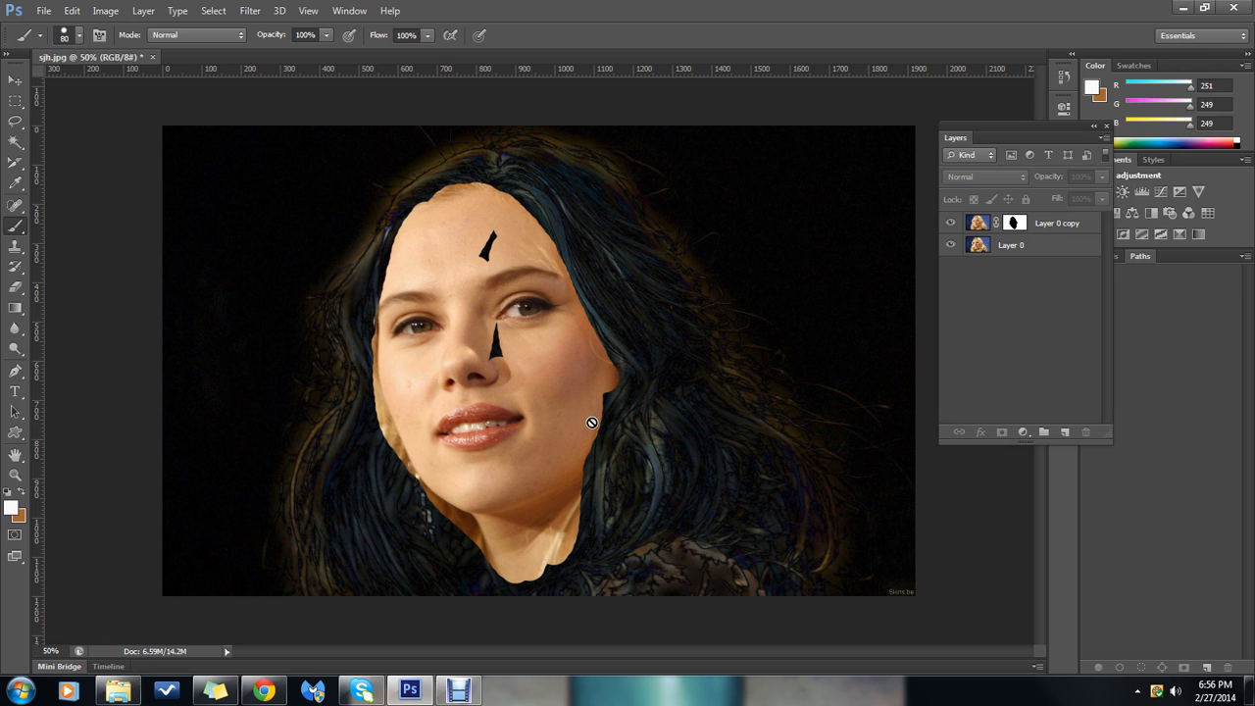
click(457, 691)
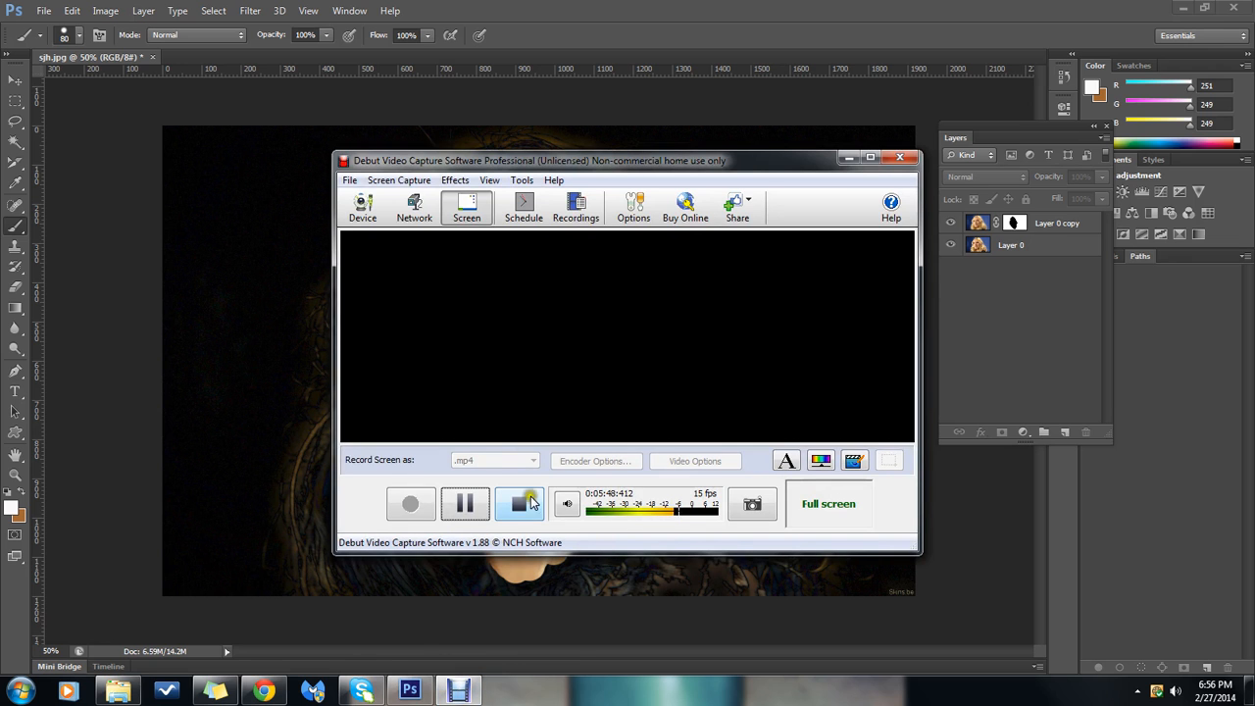